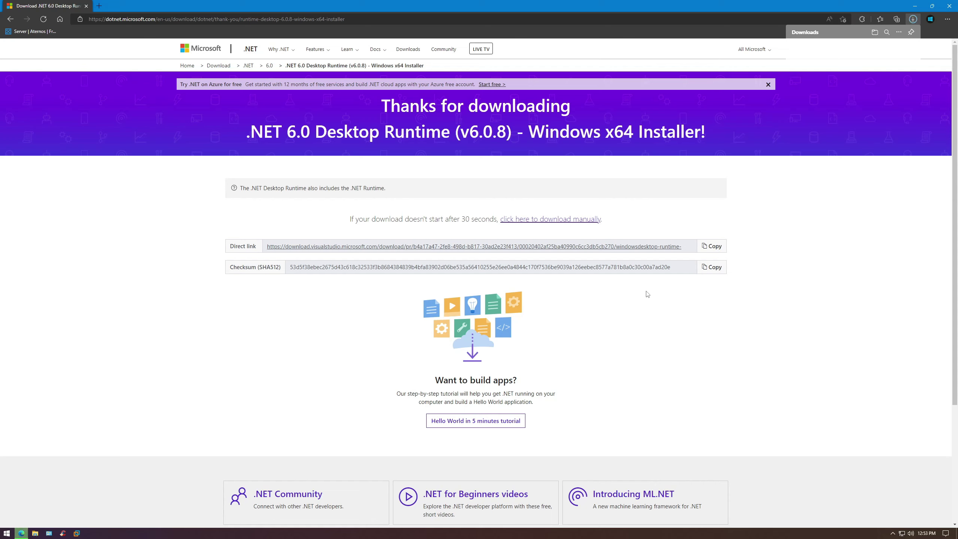
# Run the downloaded windowsdesktop-runtime-6.0.8-win-x64.exe installer from the Downloads folder and allow it past the security warning.
pyautogui.click(806, 60)
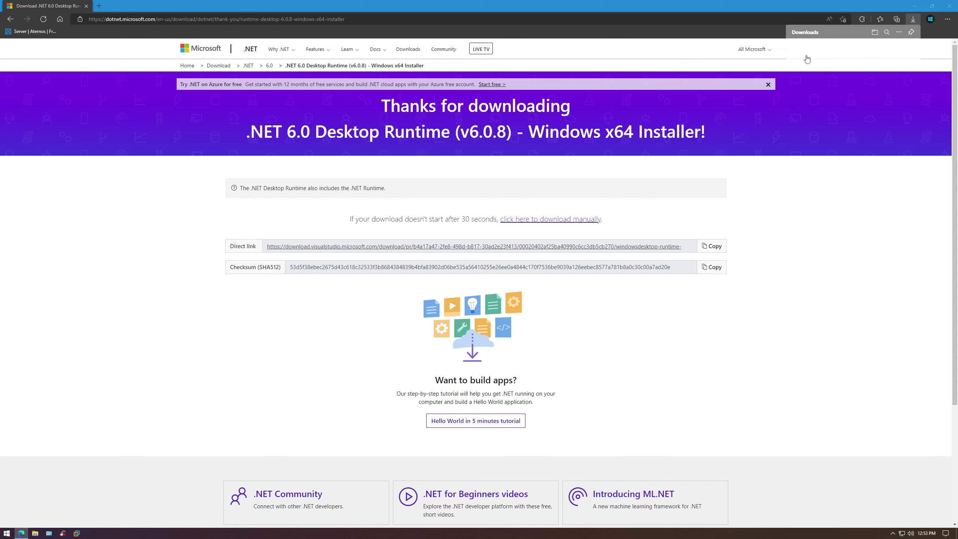
pyautogui.click(504, 275)
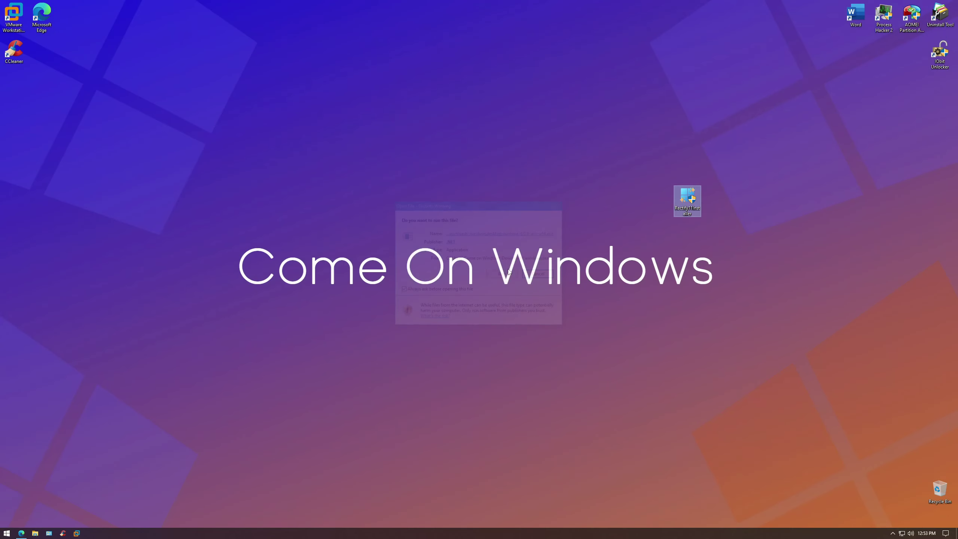
pyautogui.click(34, 533)
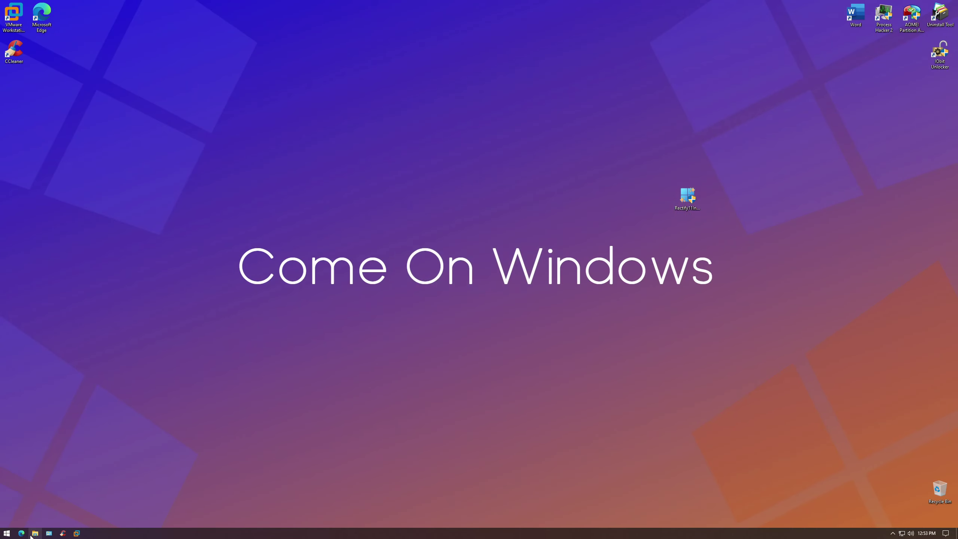
pyautogui.click(303, 213)
pyautogui.click(355, 211)
pyautogui.doubleClick(354, 210)
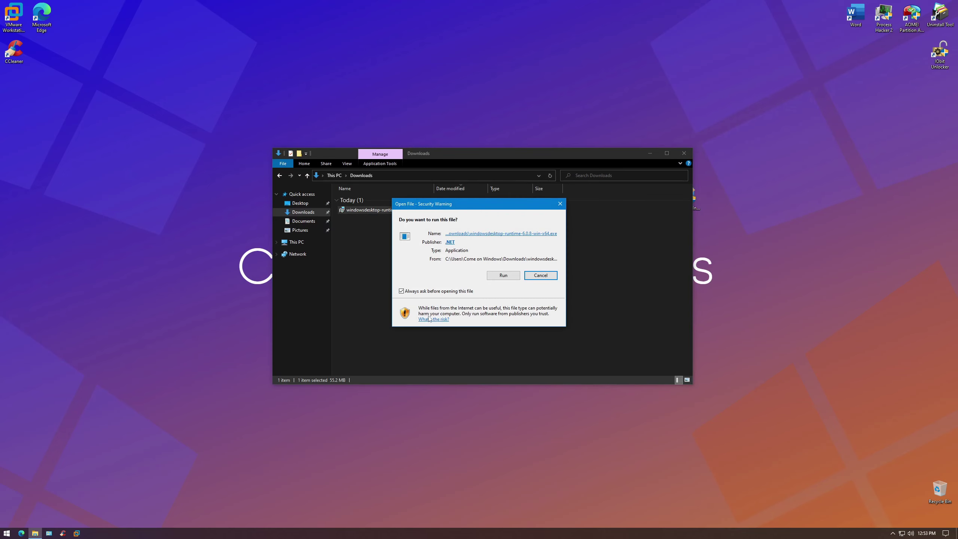
pyautogui.click(504, 274)
# Install Microsoft Windows Desktop Runtime 6.0.8 (x64) with administrator approval, closing the Downloads folder and the finished installer.
pyautogui.click(532, 339)
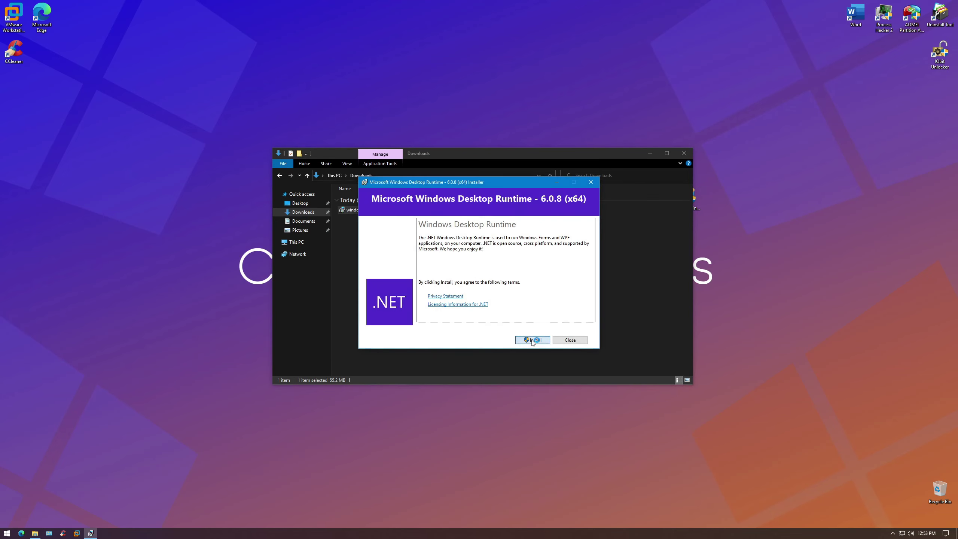
pyautogui.click(468, 318)
pyautogui.click(683, 153)
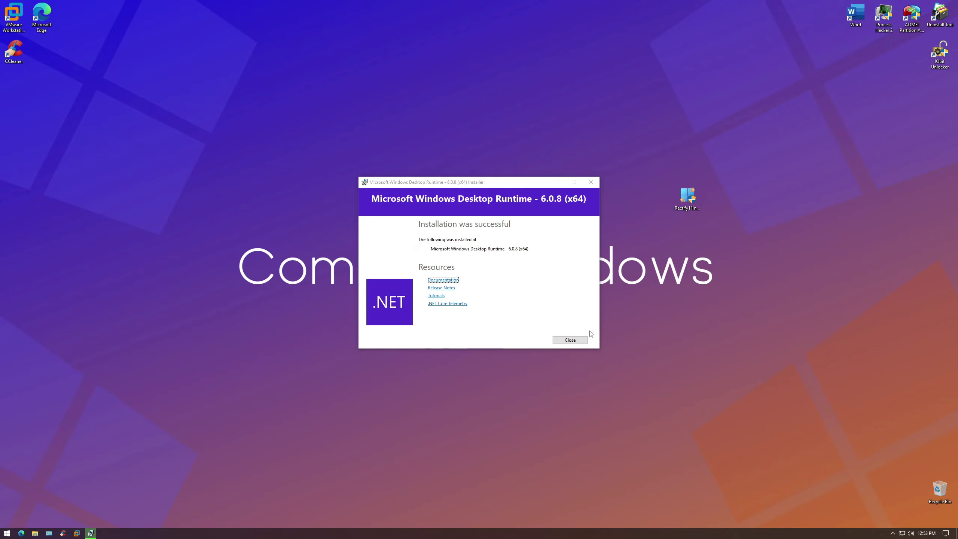
pyautogui.click(572, 339)
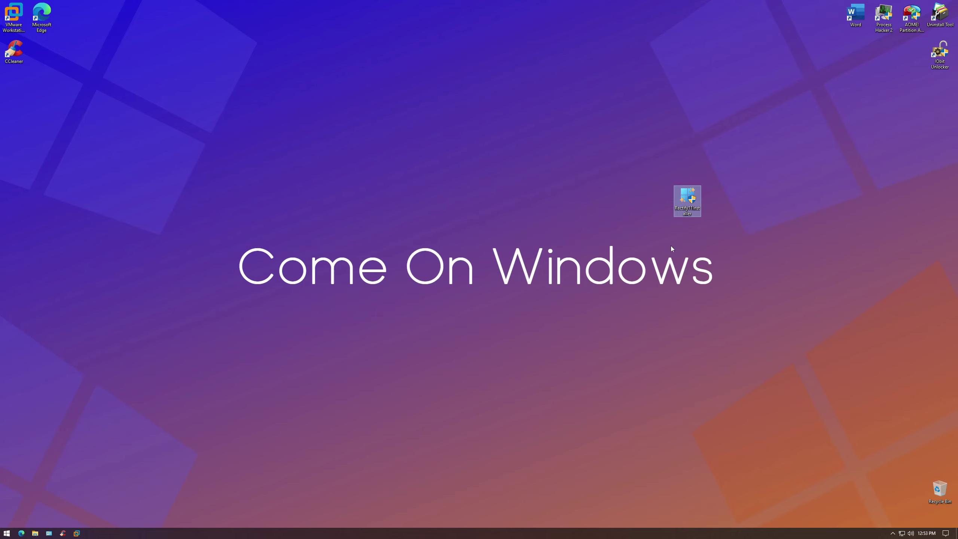
# Launch the Rectify11 installer from the desktop, continue despite the Windows 11 compatibility warning, and agree to the license.
pyautogui.doubleClick(687, 198)
pyautogui.click(450, 319)
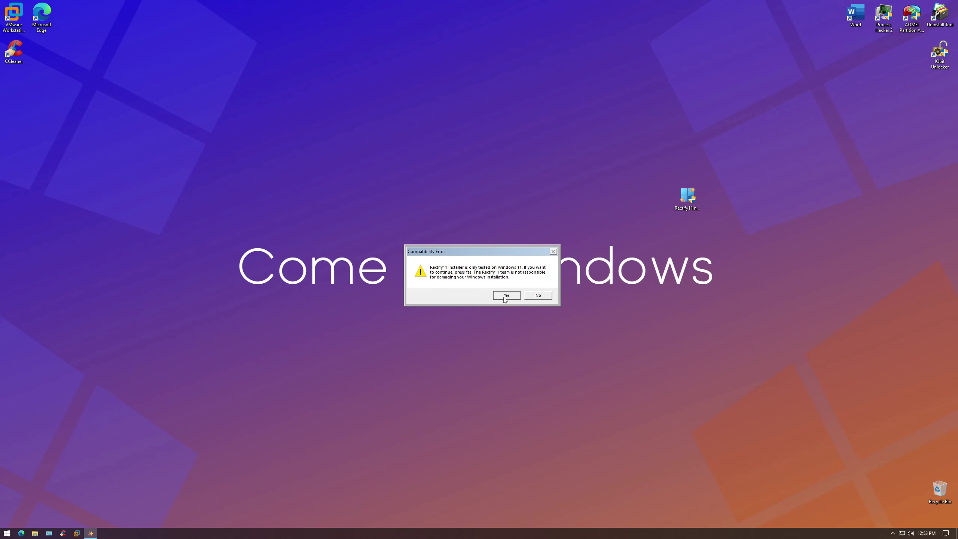
pyautogui.click(506, 296)
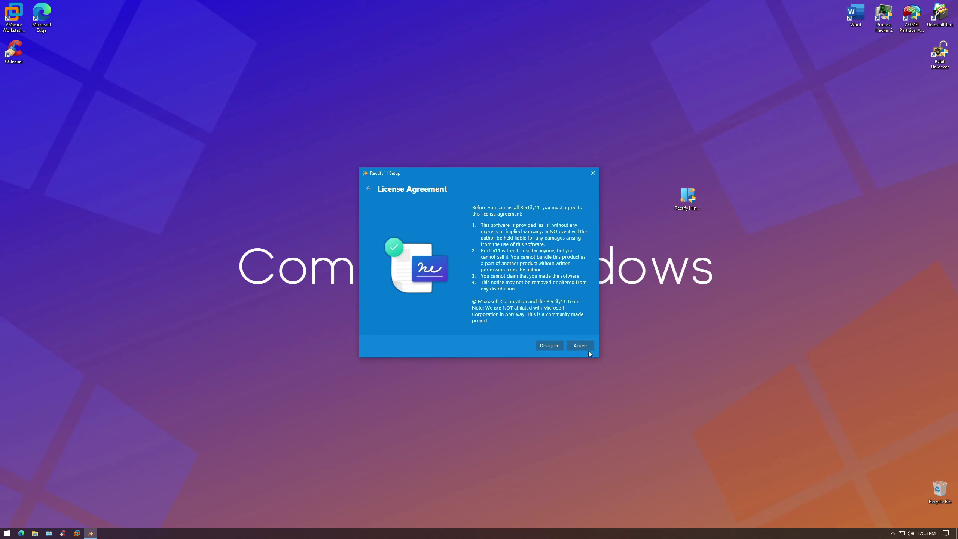
pyautogui.click(587, 348)
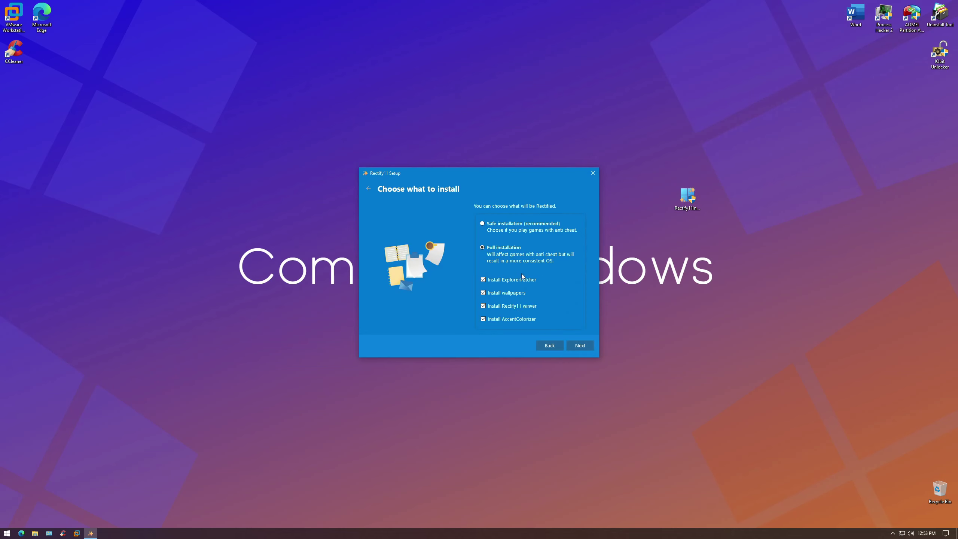
# Start the full Rectify11 installation with ExplorerPatcher, wallpapers, Rectify11 winver, AccentColorizer and the Dark with mica theme.
pyautogui.click(580, 348)
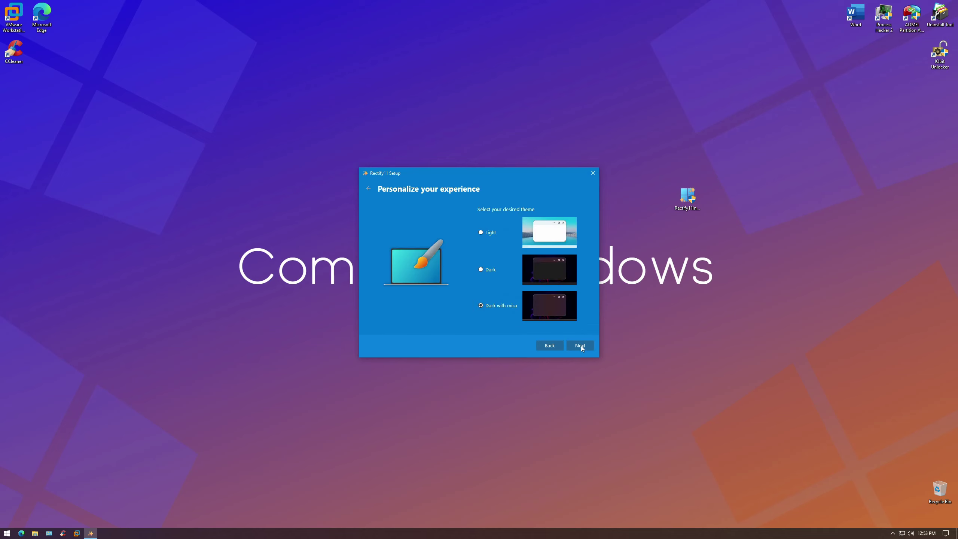
pyautogui.click(581, 346)
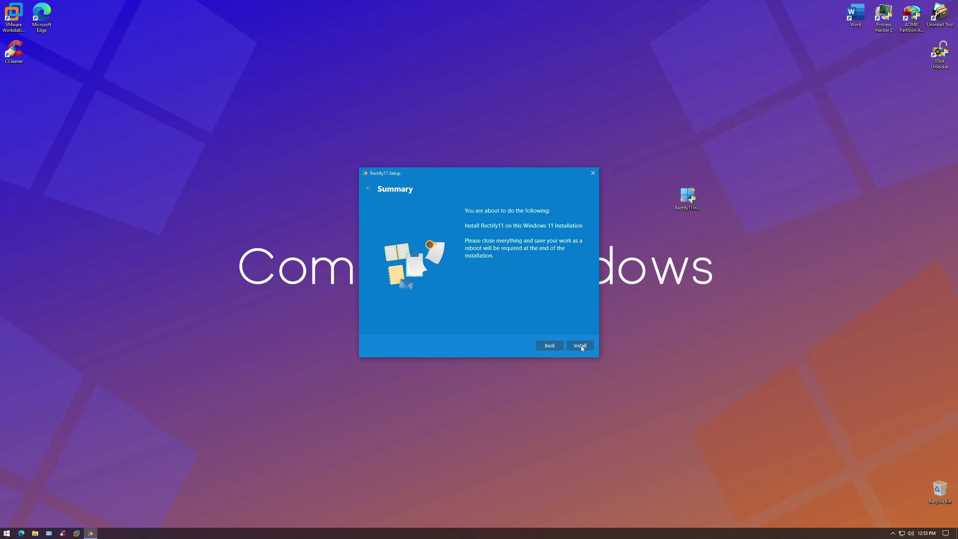
pyautogui.click(580, 346)
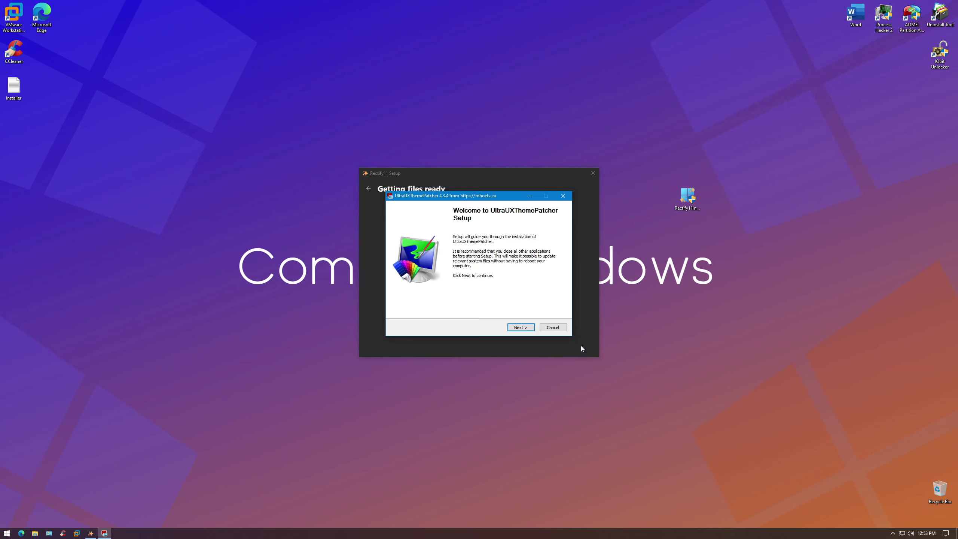
# Accept the UltraUXThemePatcher 4.3.4 license, patch the system files, and finish its setup wizard.
pyautogui.click(520, 327)
pyautogui.click(464, 311)
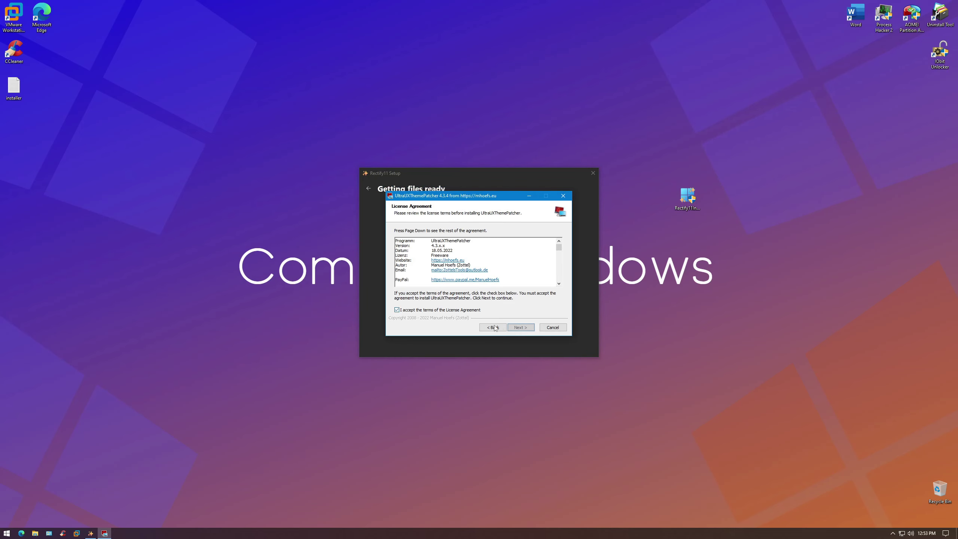
pyautogui.click(526, 329)
pyautogui.click(526, 330)
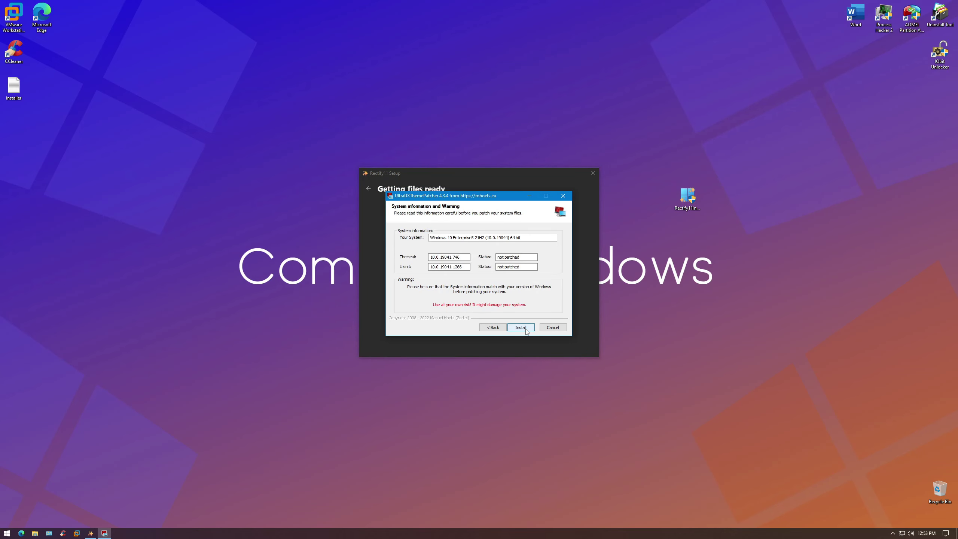
pyautogui.click(527, 330)
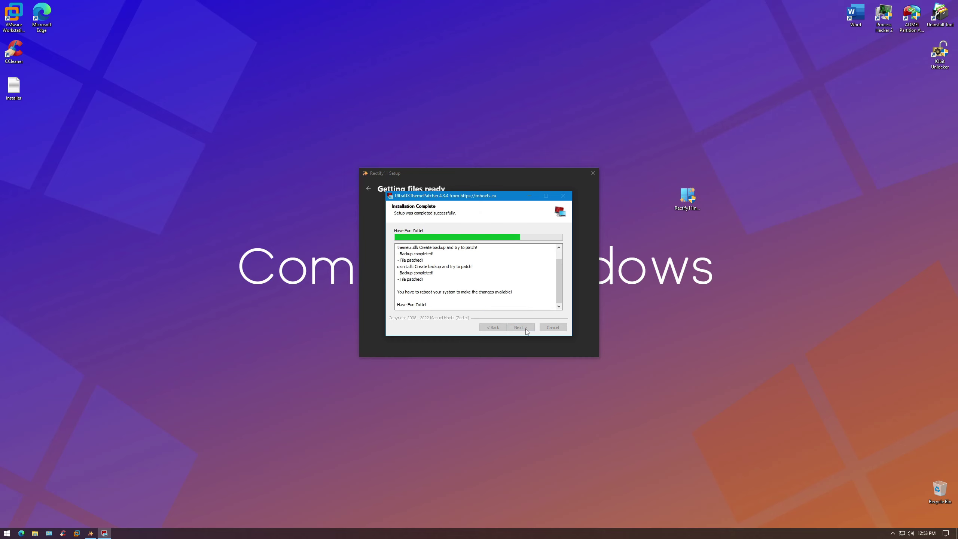
pyautogui.click(526, 329)
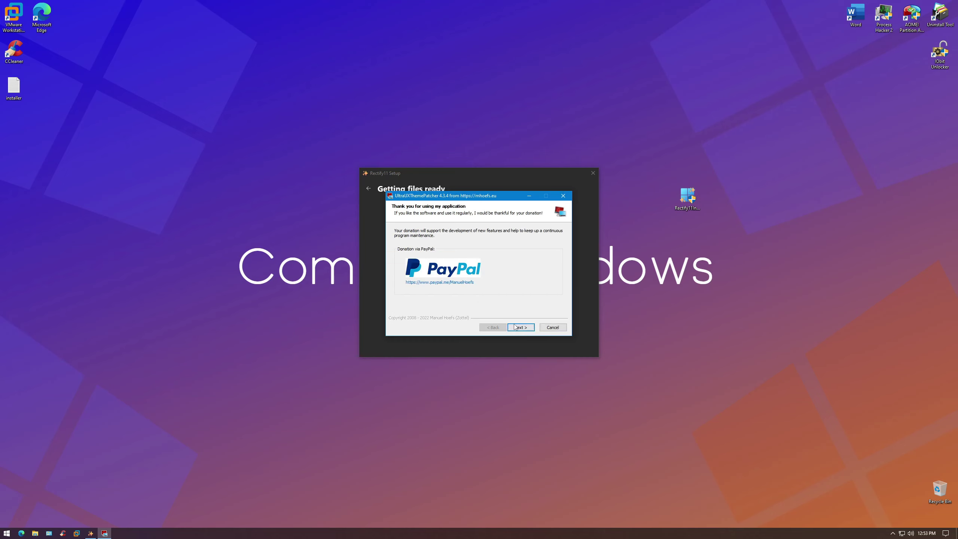
pyautogui.click(523, 327)
pyautogui.click(530, 328)
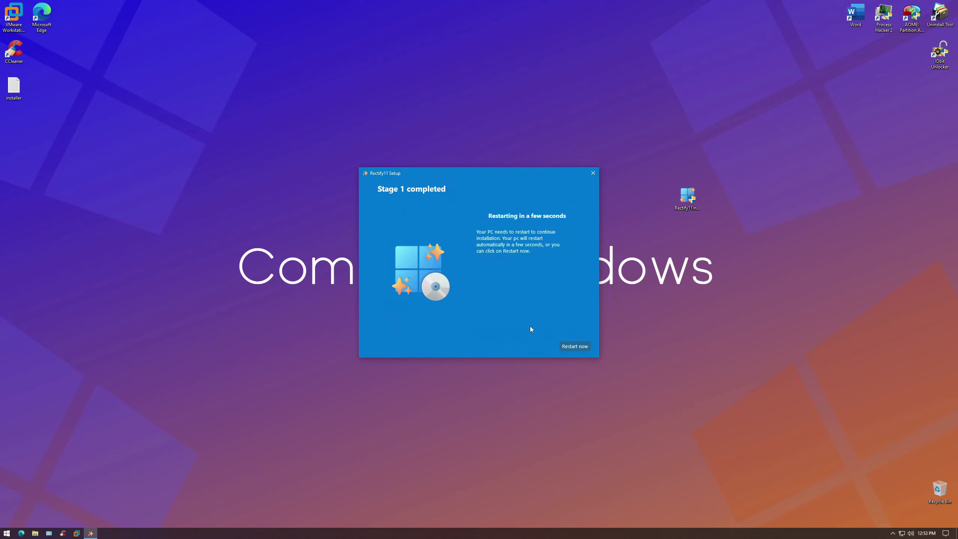
# Restart the PC to continue the Rectify11 installation and sign back in with the account password.
pyautogui.click(575, 346)
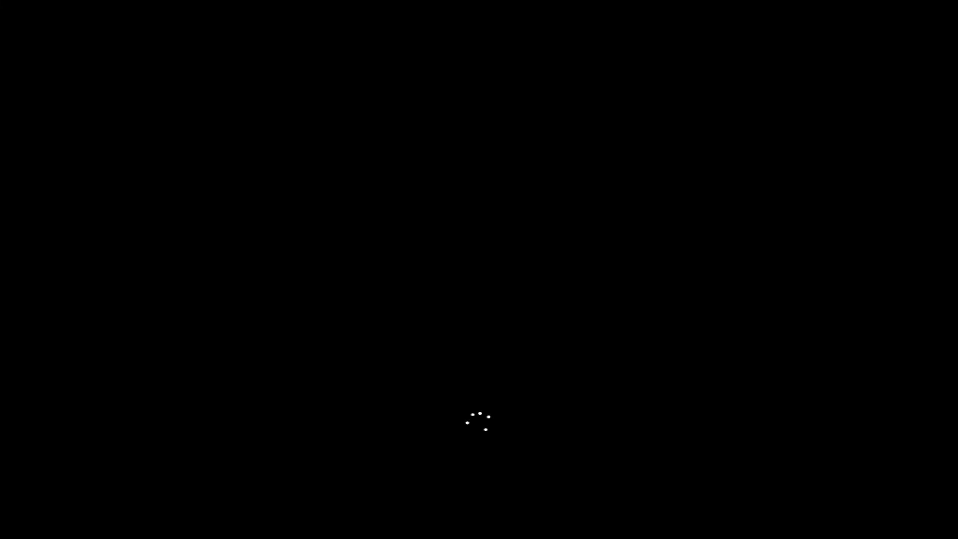
pyautogui.press('space')
pyautogui.write('••')
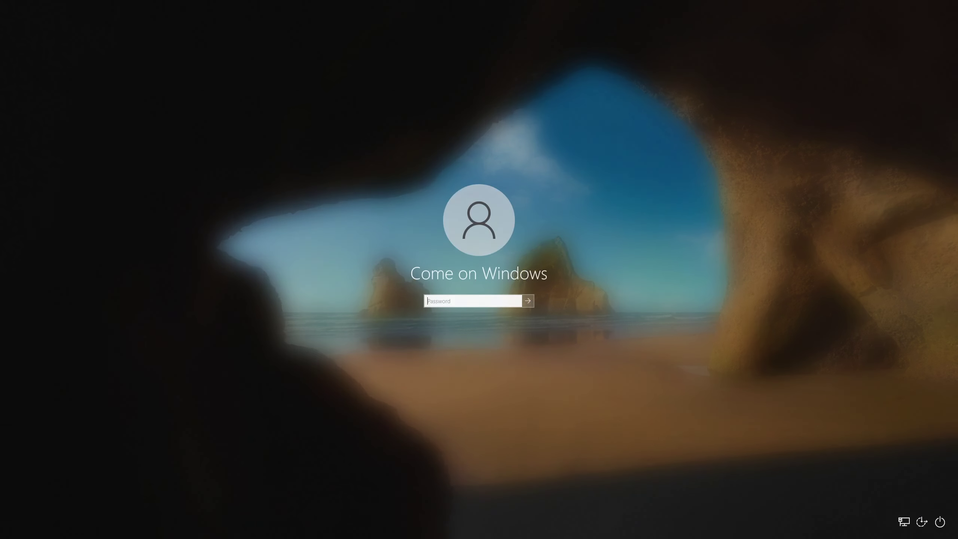
pyautogui.press('Return')
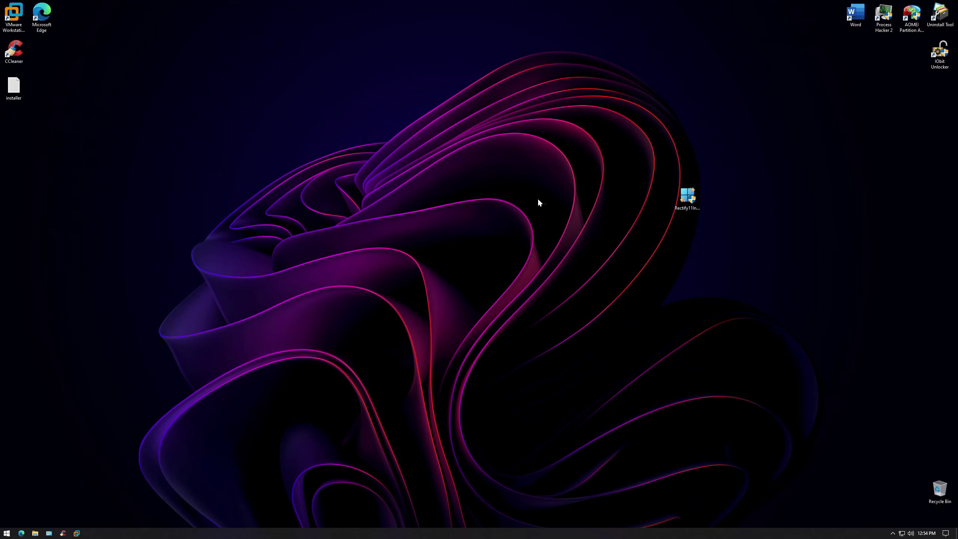
pyautogui.moveTo(538, 203); pyautogui.dragTo(533, 214)
pyautogui.moveTo(393, 317)
pyautogui.mouseDown()
pyautogui.moveTo(652, 171)
pyautogui.moveTo(349, 293)
pyautogui.mouseUp()
pyautogui.moveTo(573, 150); pyautogui.dragTo(429, 226)
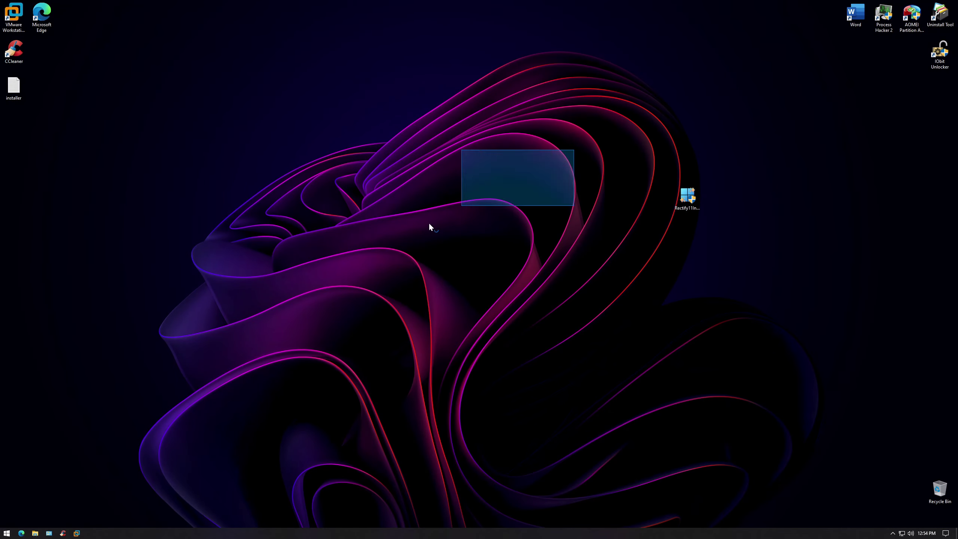
pyautogui.rightClick(374, 280)
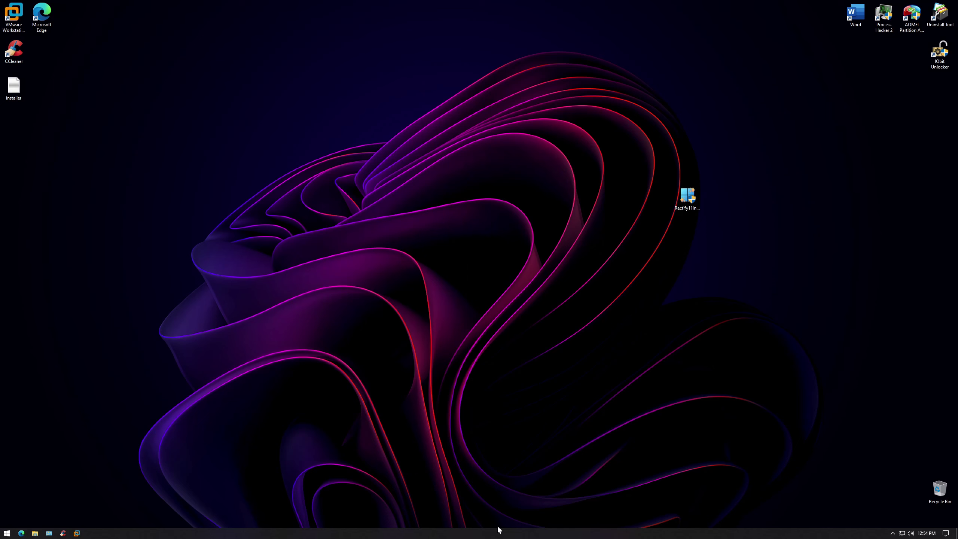
# Open Task Manager from the taskbar and look through its list of background and Windows processes.
pyautogui.rightClick(506, 533)
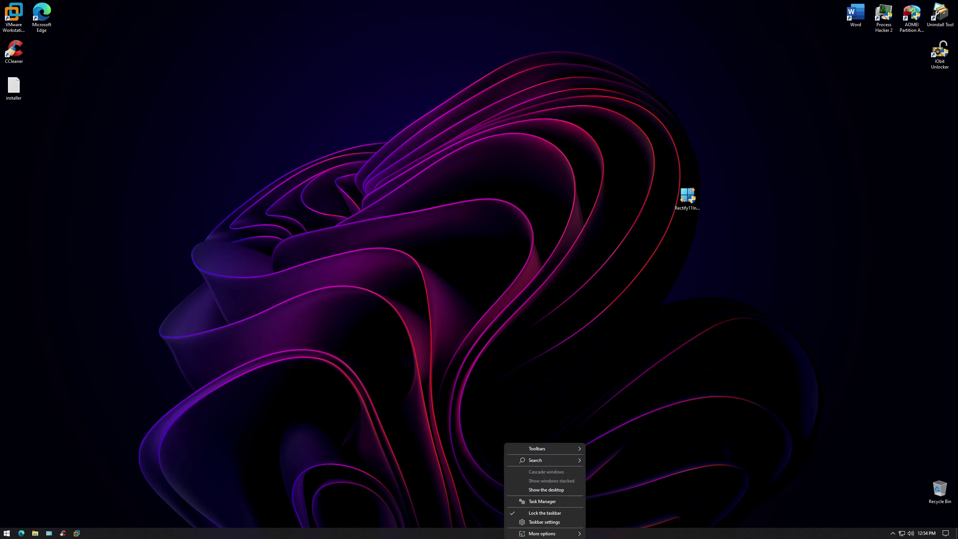
pyautogui.moveTo(539, 535)
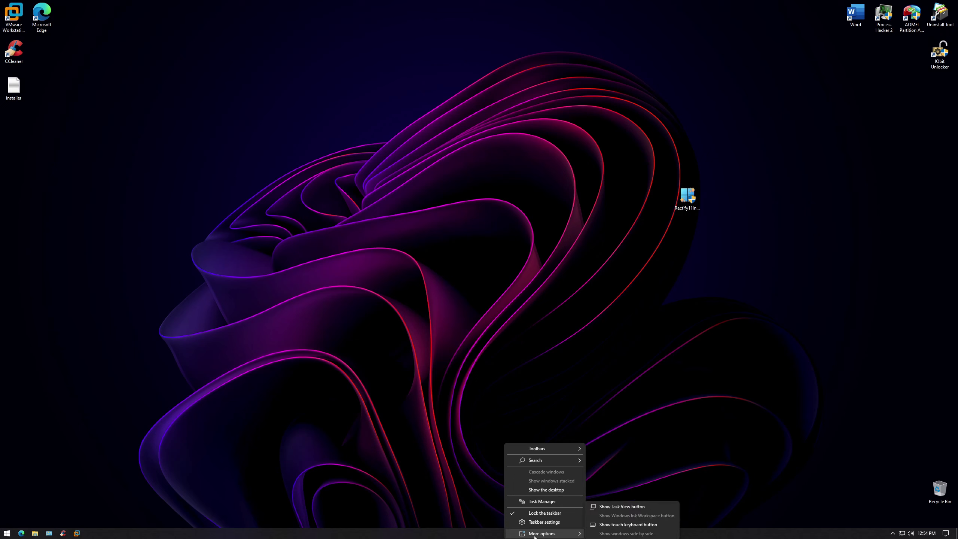
pyautogui.click(532, 501)
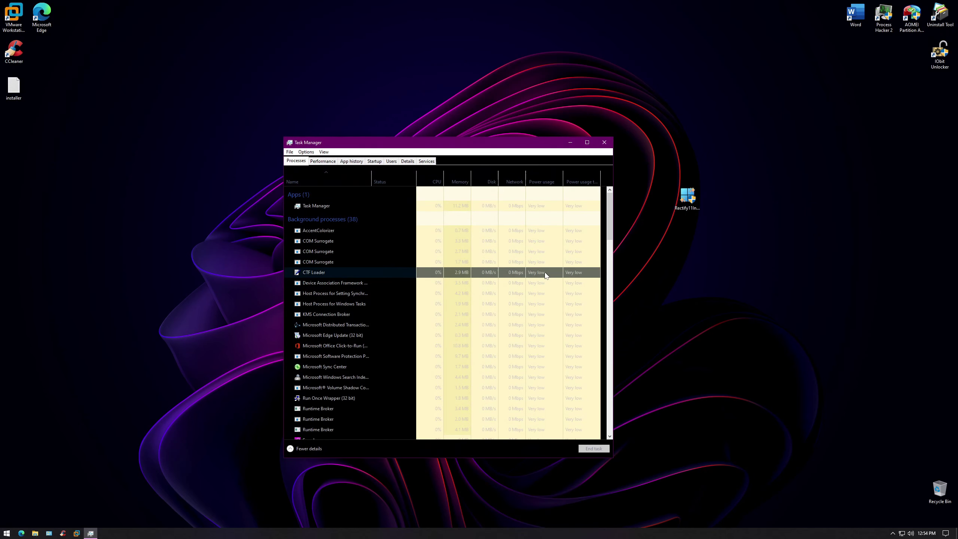
pyautogui.scroll(-3, 354, 214)
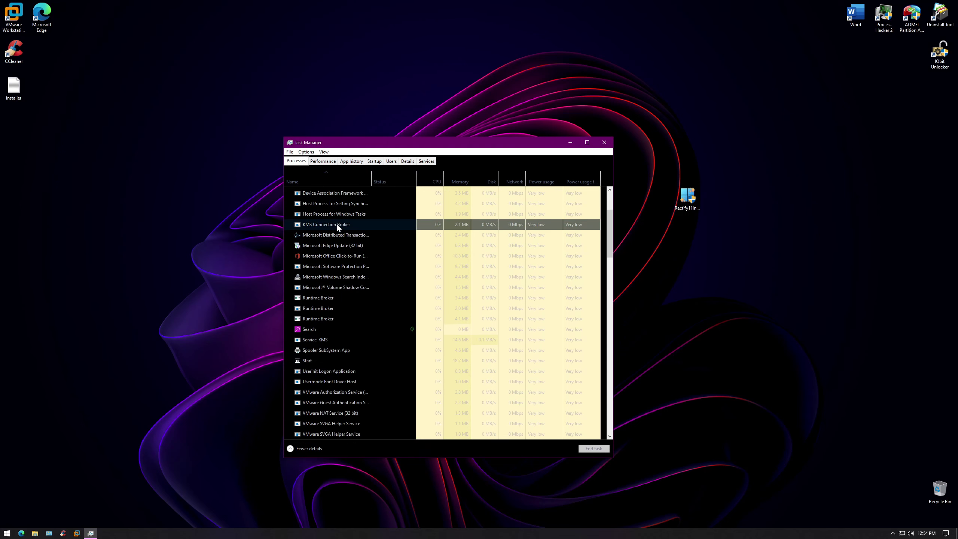
pyautogui.scroll(-8, 336, 224)
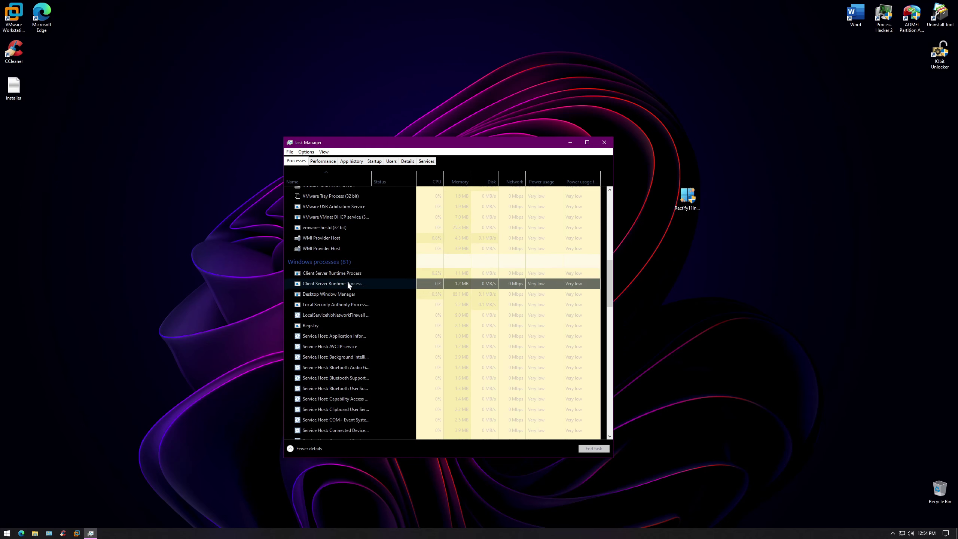
pyautogui.scroll(-3, 347, 281)
# Examine the Task Manager performance graphs for CPU, memory, Disk 0 (C:) and the first Ethernet adapter.
pyautogui.click(319, 162)
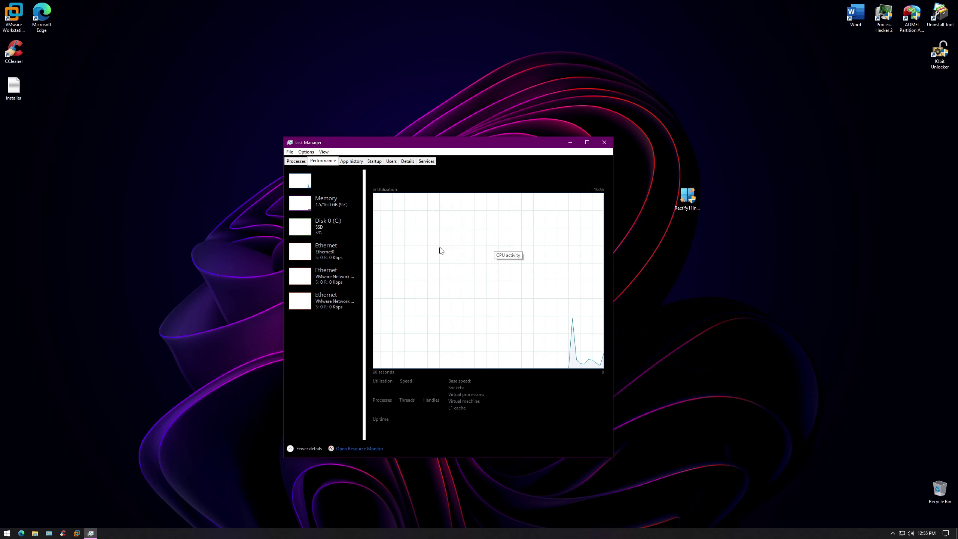
pyautogui.click(338, 225)
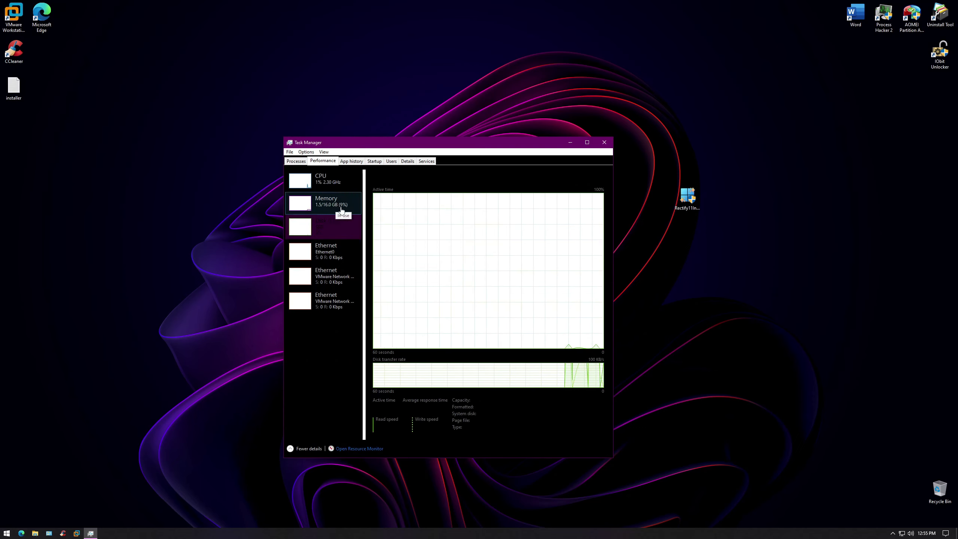
pyautogui.click(324, 182)
pyautogui.click(325, 207)
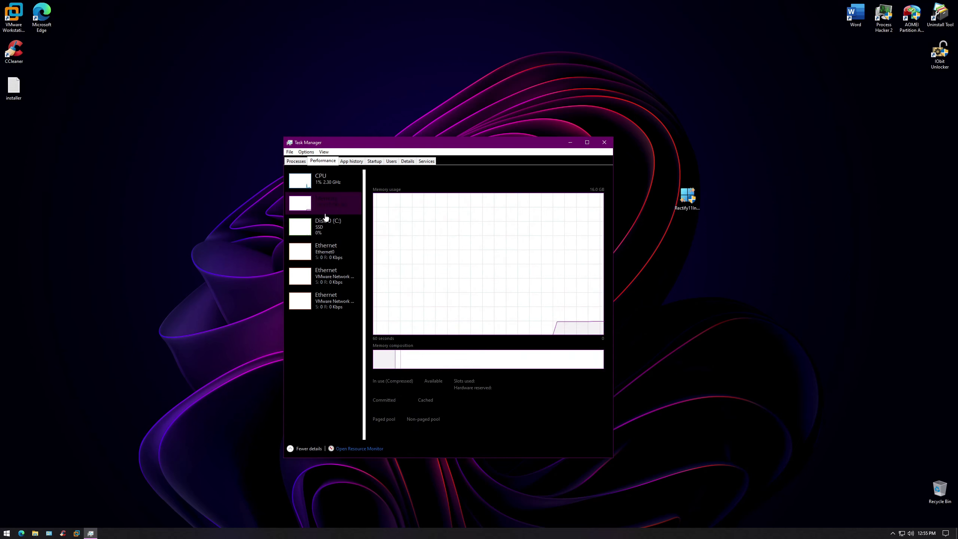
pyautogui.click(327, 223)
pyautogui.click(325, 249)
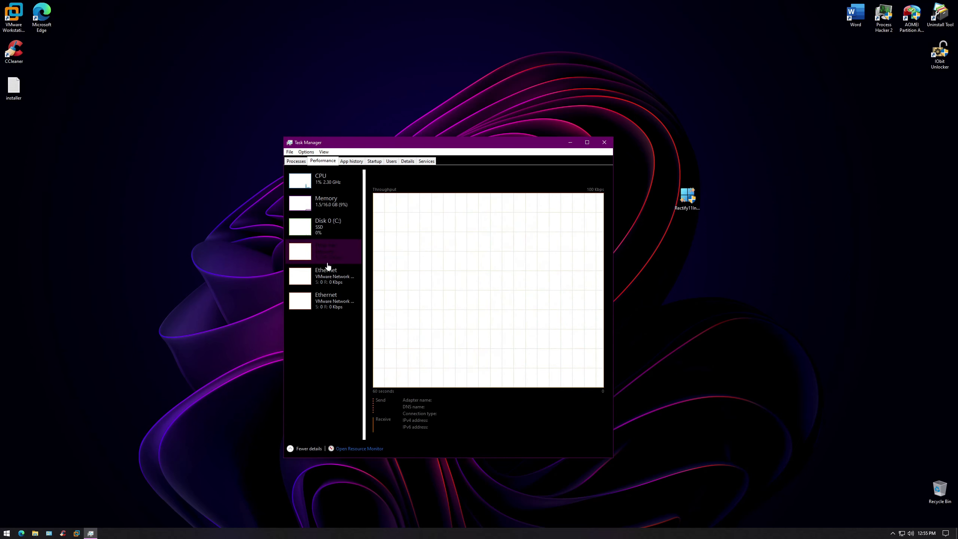
# Check the themed look of Task Manager's App history, Startup, Users, Details and Services pages, then return to Processes.
pyautogui.click(350, 162)
pyautogui.click(371, 162)
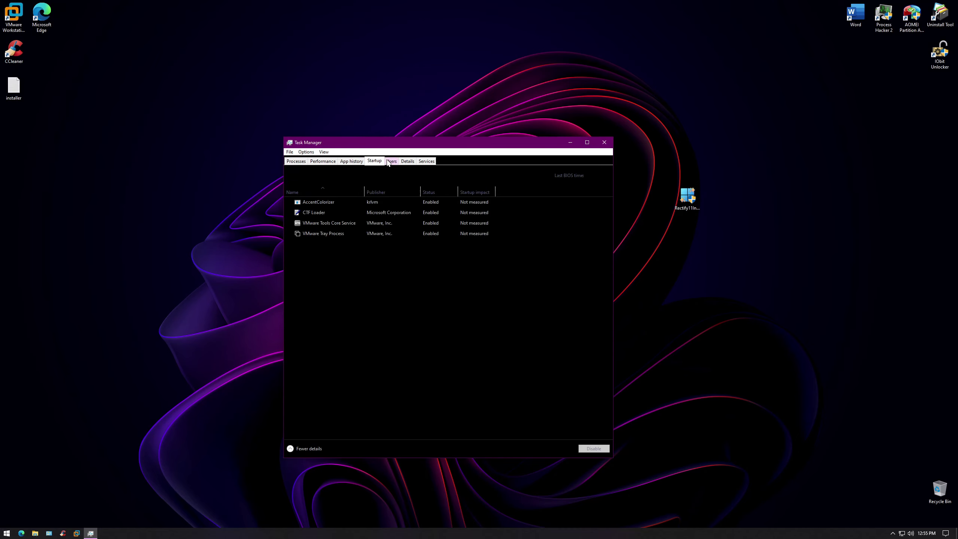
pyautogui.click(388, 162)
pyautogui.click(407, 161)
pyautogui.click(426, 161)
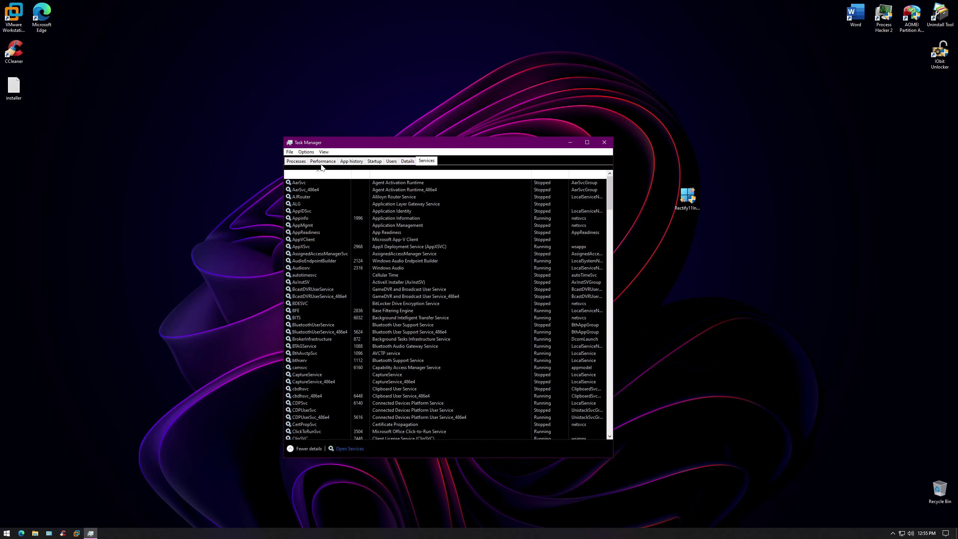
pyautogui.click(296, 161)
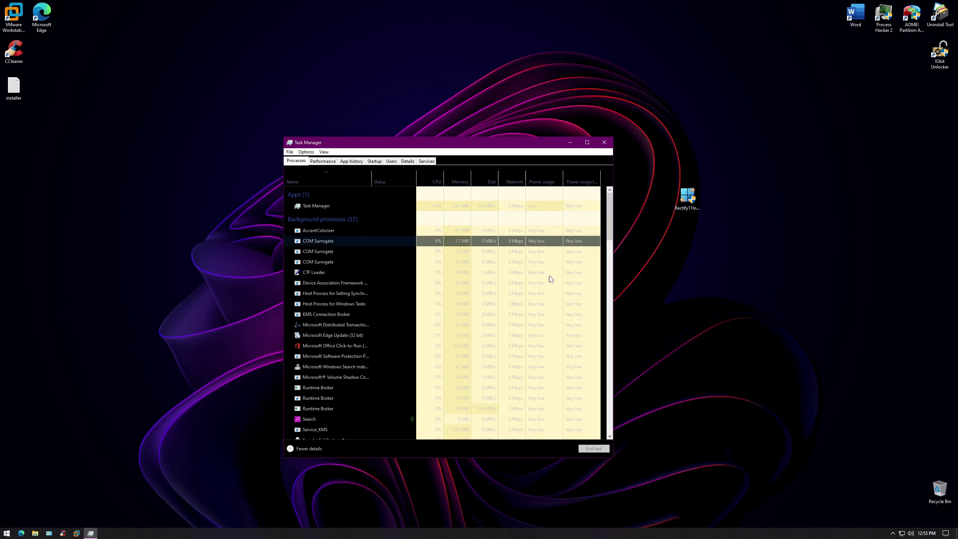
# Close Task Manager, launch Microsoft Edge and replace its startup new tab with a fresh one.
pyautogui.click(604, 143)
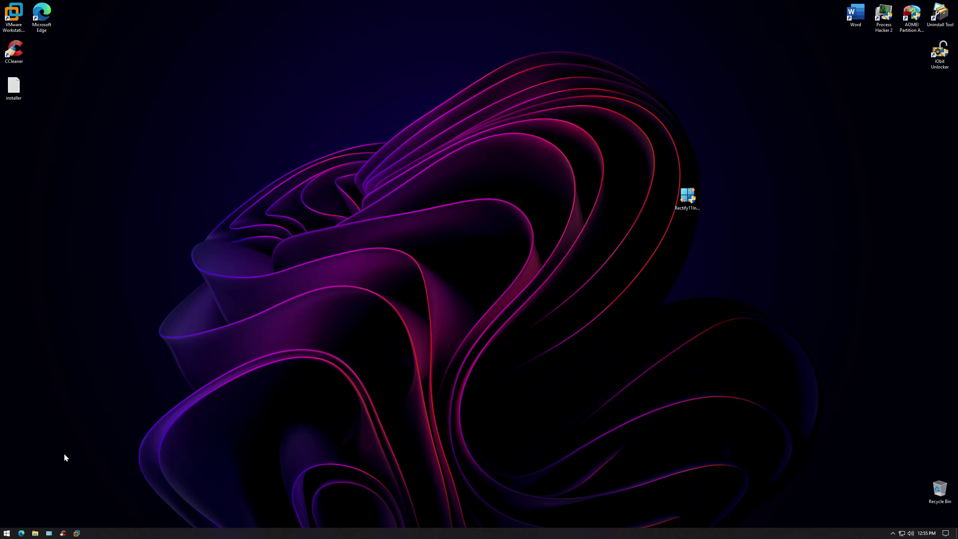
pyautogui.click(22, 533)
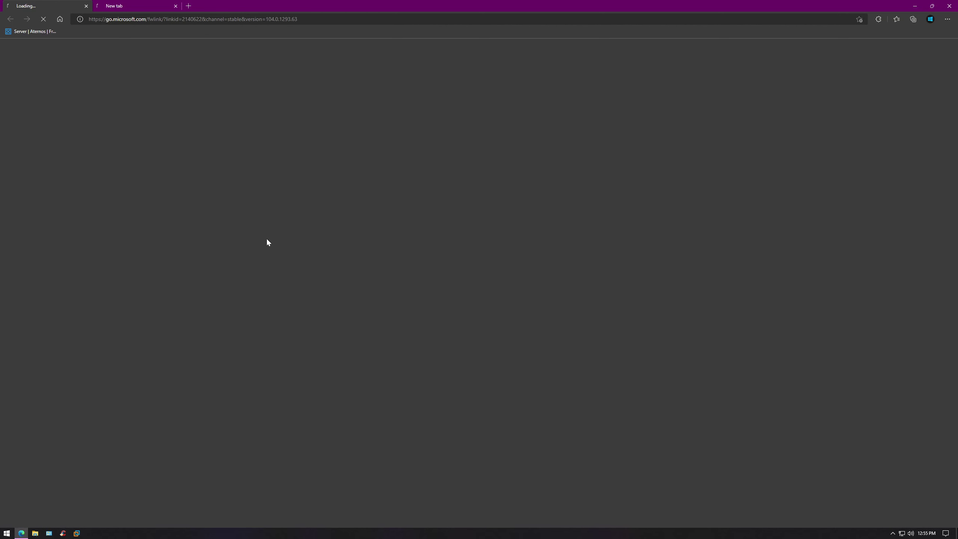
pyautogui.click(176, 6)
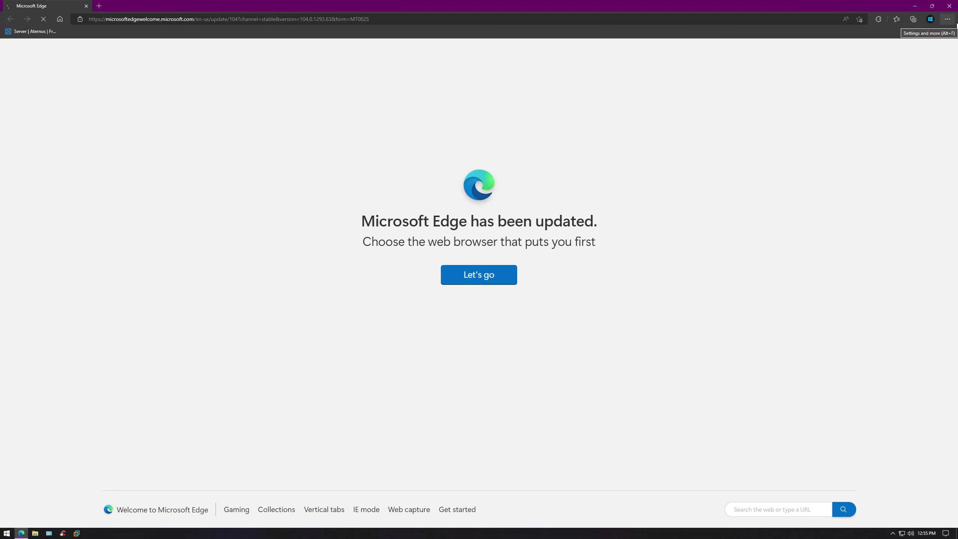
pyautogui.click(947, 19)
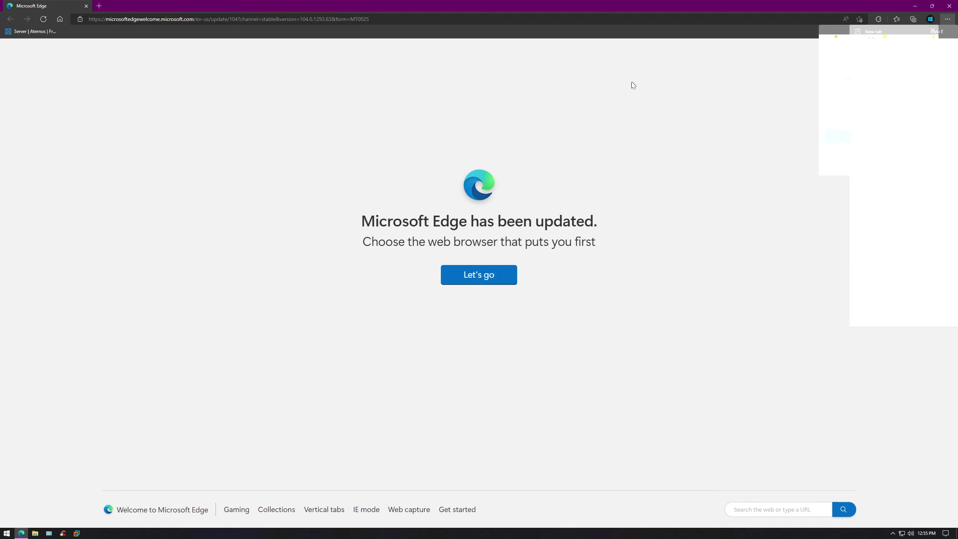
pyautogui.click(871, 32)
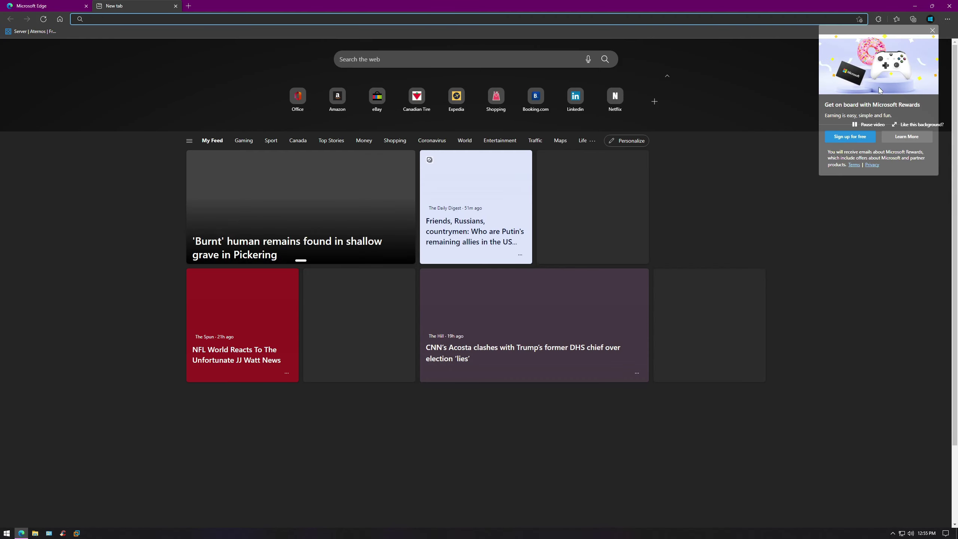
# Dismiss the Microsoft Rewards pop-up, view Edge's Settings page and close the browser.
pyautogui.click(932, 31)
pyautogui.click(947, 18)
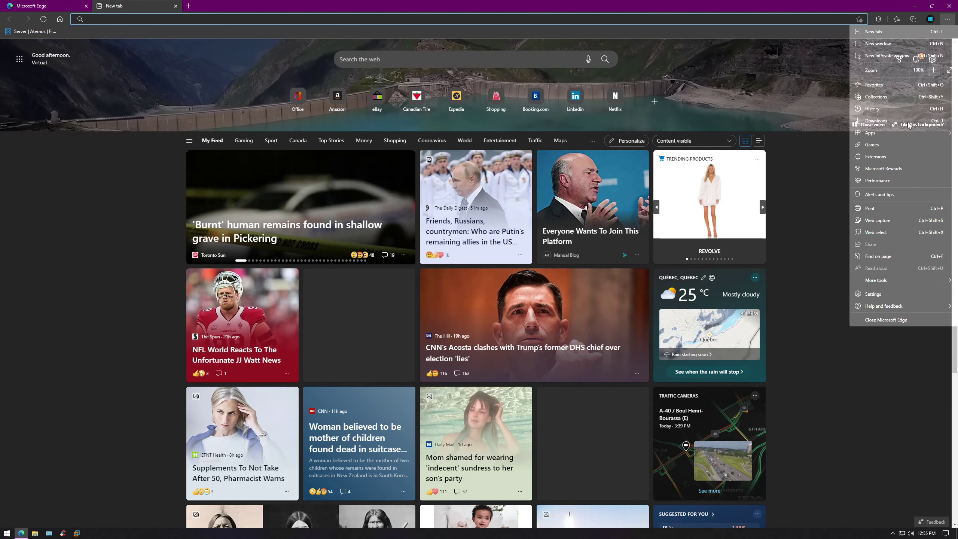
pyautogui.click(881, 294)
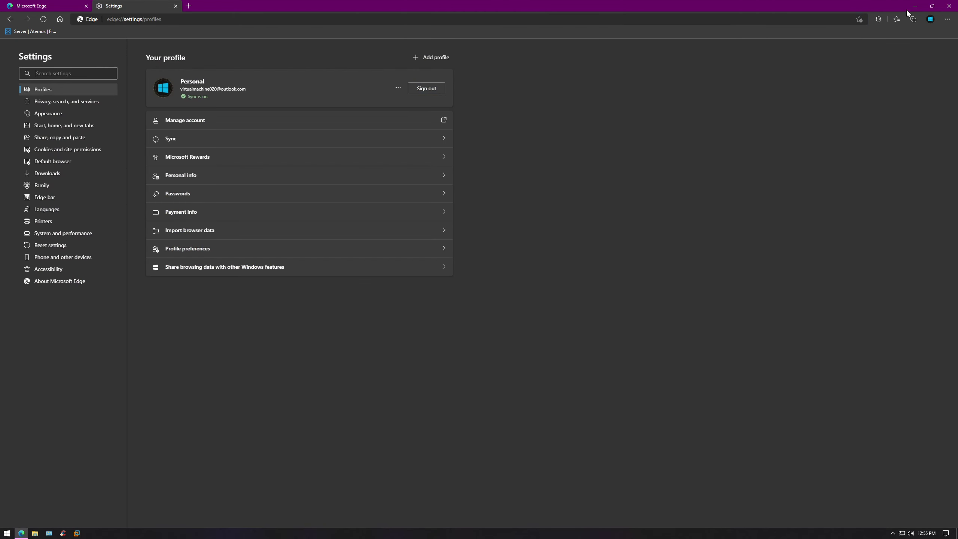
pyautogui.click(949, 6)
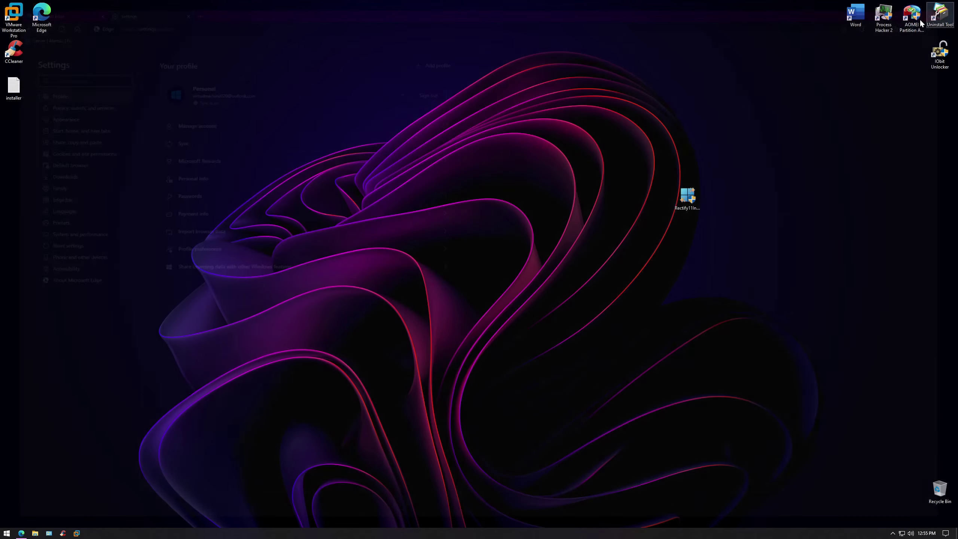
# Open File Explorer, look at the contents of Local Disk (C:) and return to This PC.
pyautogui.click(35, 533)
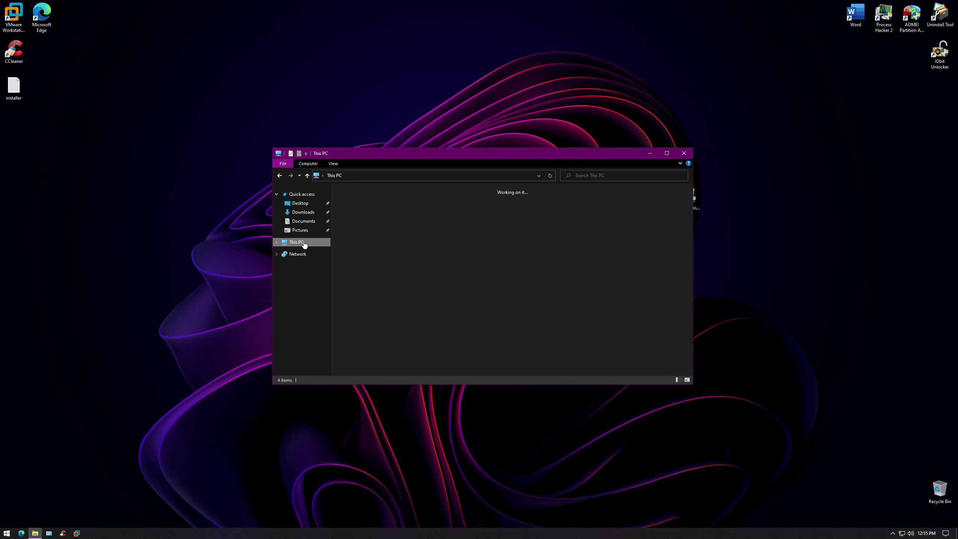
pyautogui.doubleClick(377, 274)
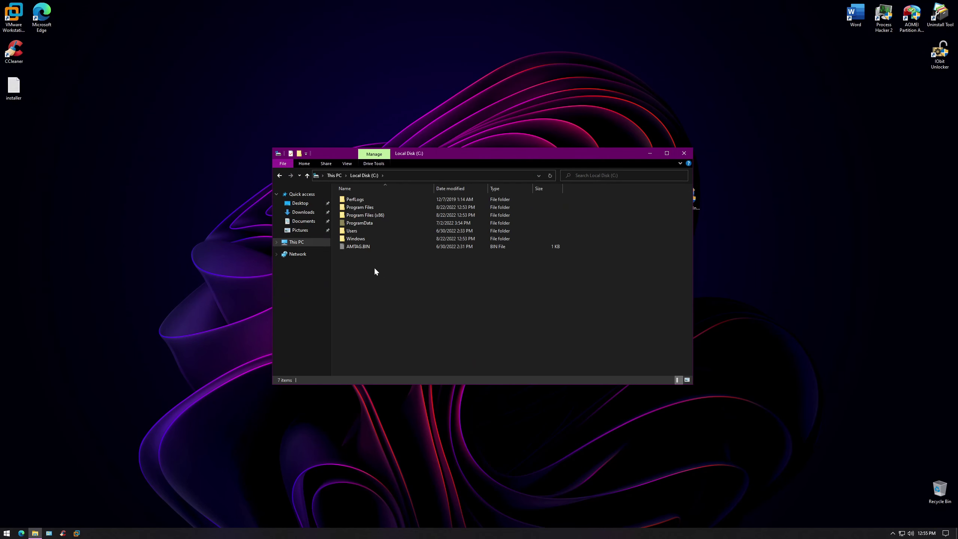
pyautogui.hotkey('alt', 'Left')
# Check the Tools, Hardware, Sharing, Security, Previous Versions and Quota pages of the Local Disk (C:) properties, then close them.
pyautogui.rightClick(370, 278)
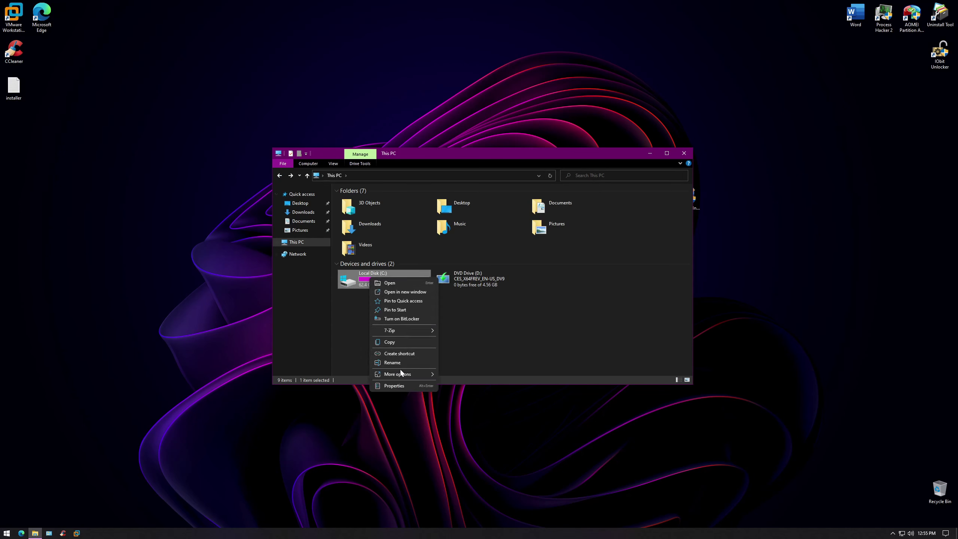
pyautogui.click(396, 385)
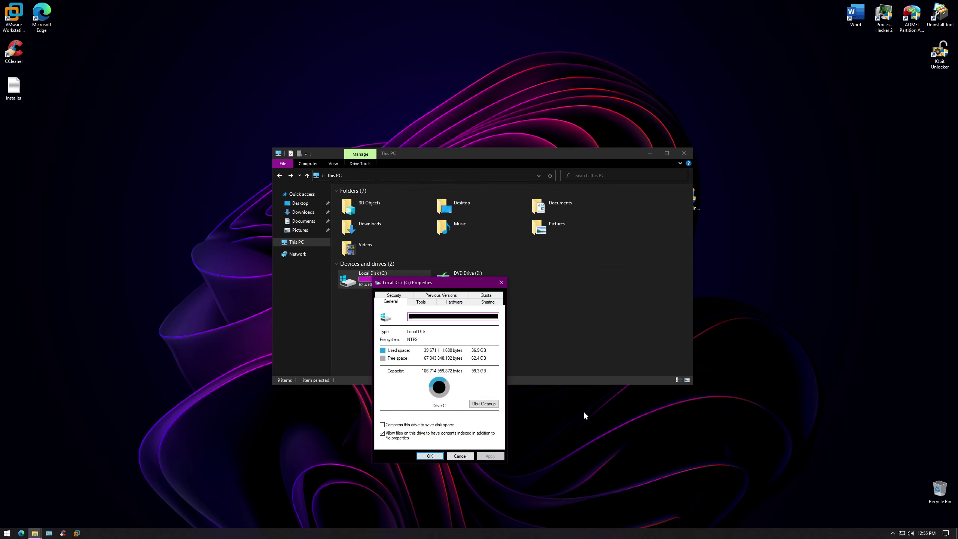
pyautogui.click(424, 303)
pyautogui.click(448, 302)
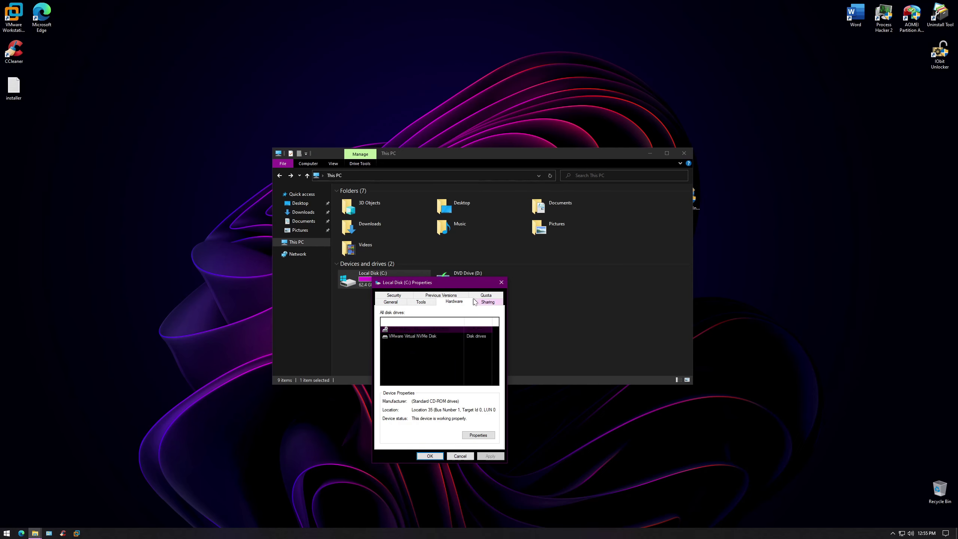
pyautogui.click(487, 301)
pyautogui.click(396, 298)
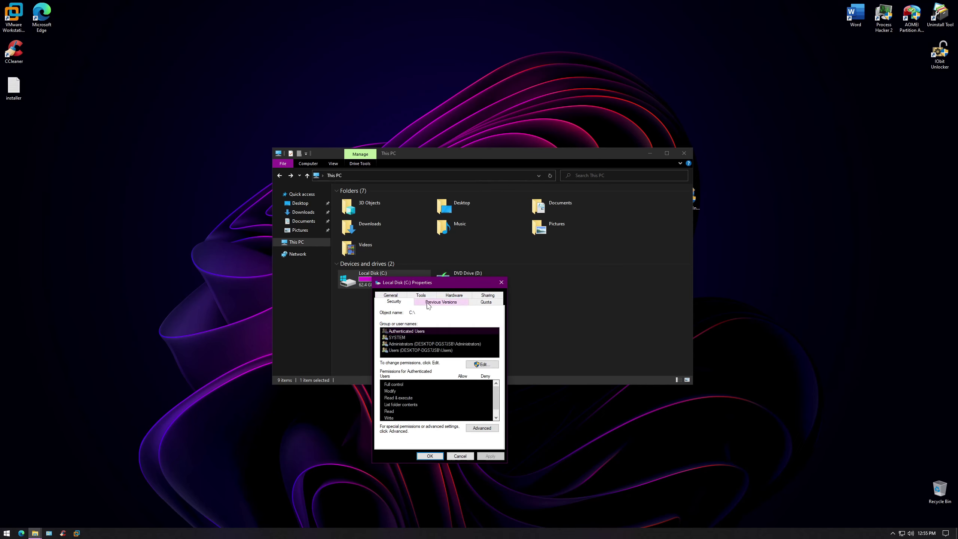
pyautogui.click(441, 302)
pyautogui.click(486, 302)
pyautogui.click(502, 281)
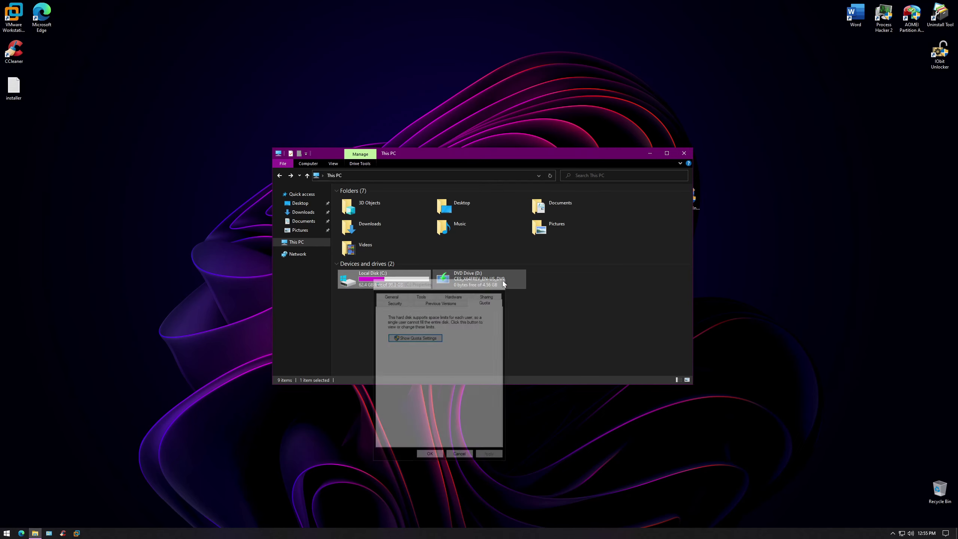
# Copy the Windows folder from Local Disk (C:) to the desktop, granting administrator permission and retrying the copy.
pyautogui.doubleClick(391, 274)
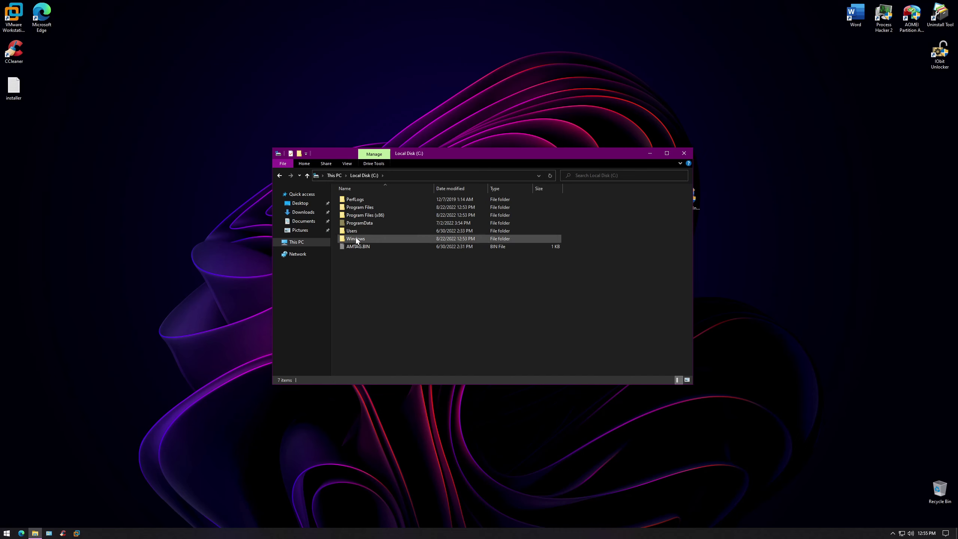
pyautogui.moveTo(356, 237); pyautogui.dragTo(421, 258)
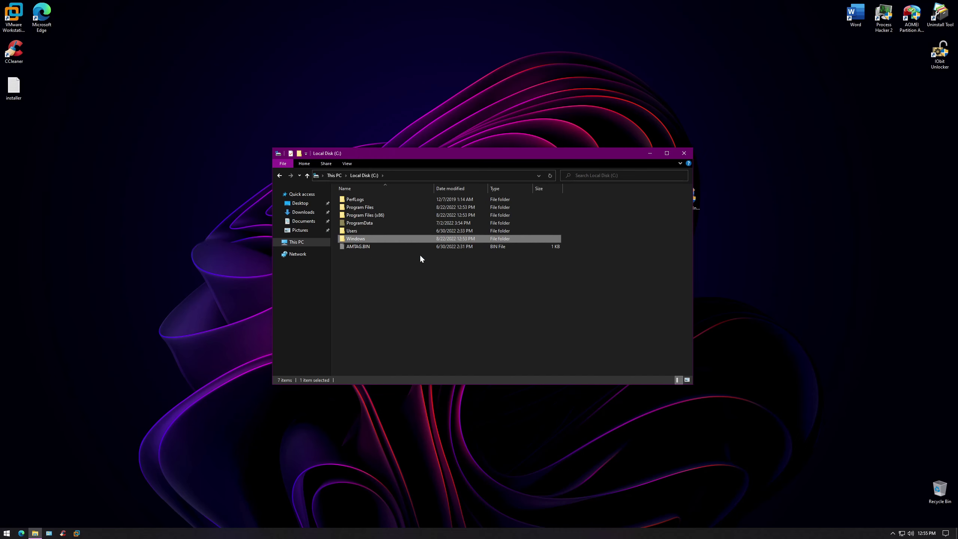
pyautogui.rightClick(361, 238)
pyautogui.click(370, 324)
pyautogui.rightClick(151, 297)
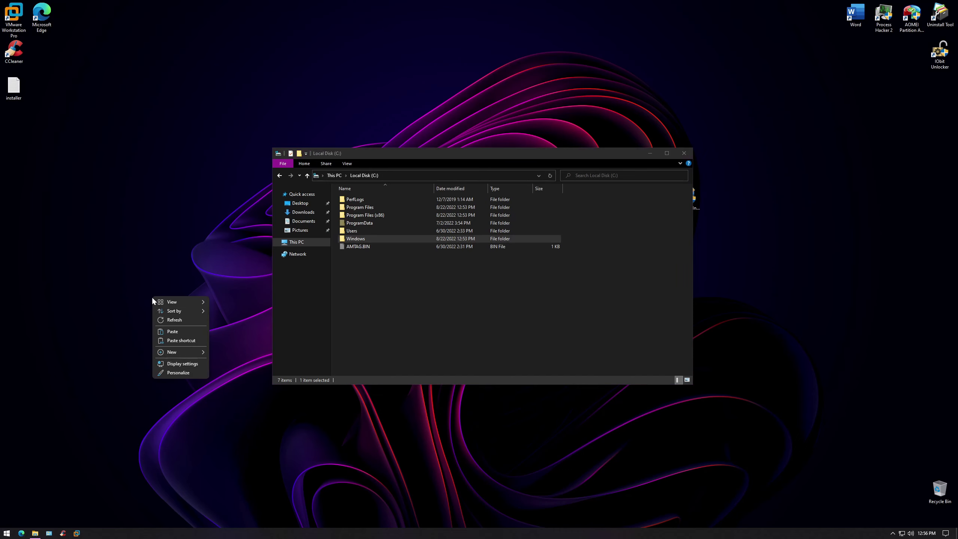
pyautogui.click(167, 330)
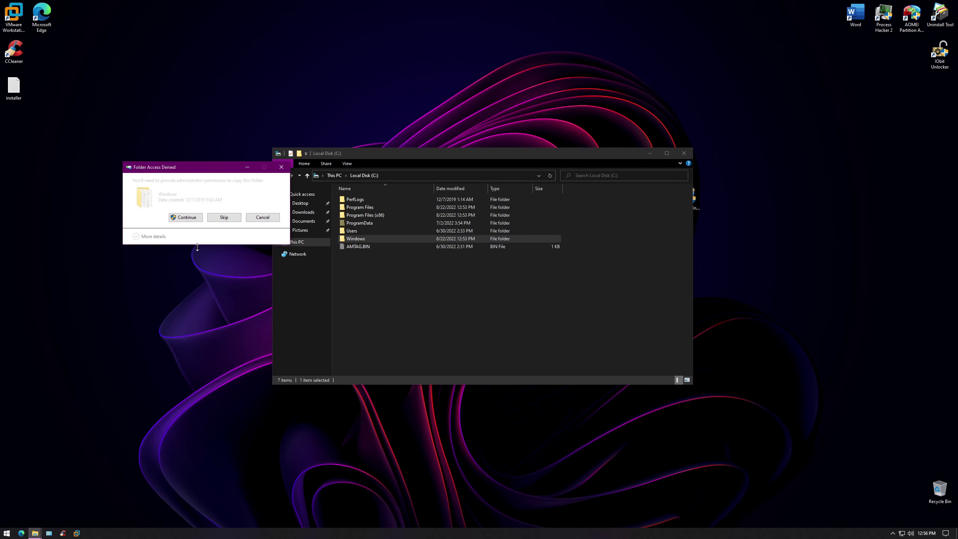
pyautogui.click(186, 217)
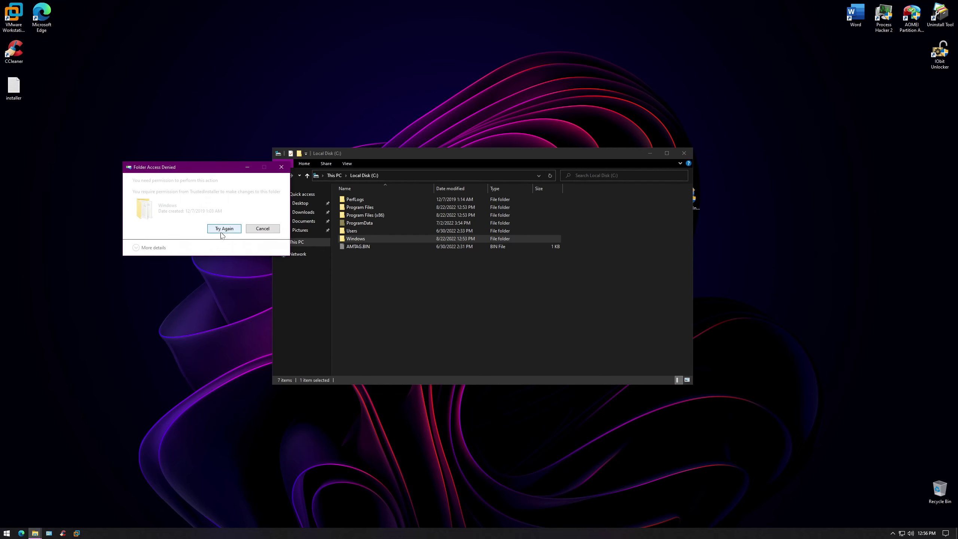
pyautogui.click(225, 228)
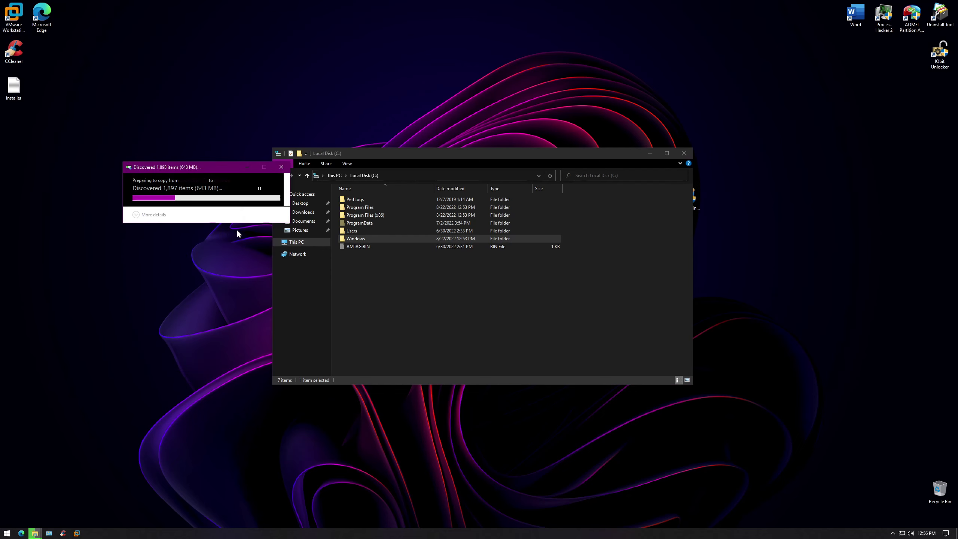
pyautogui.click(153, 218)
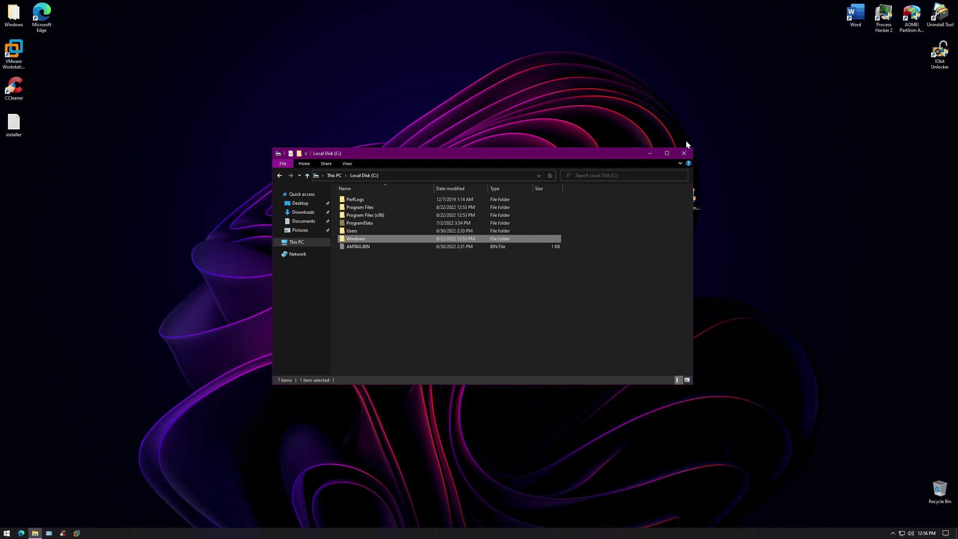
# Close File Explorer and view the properties of the copied Windows folder on the desktop.
pyautogui.click(683, 153)
pyautogui.rightClick(8, 15)
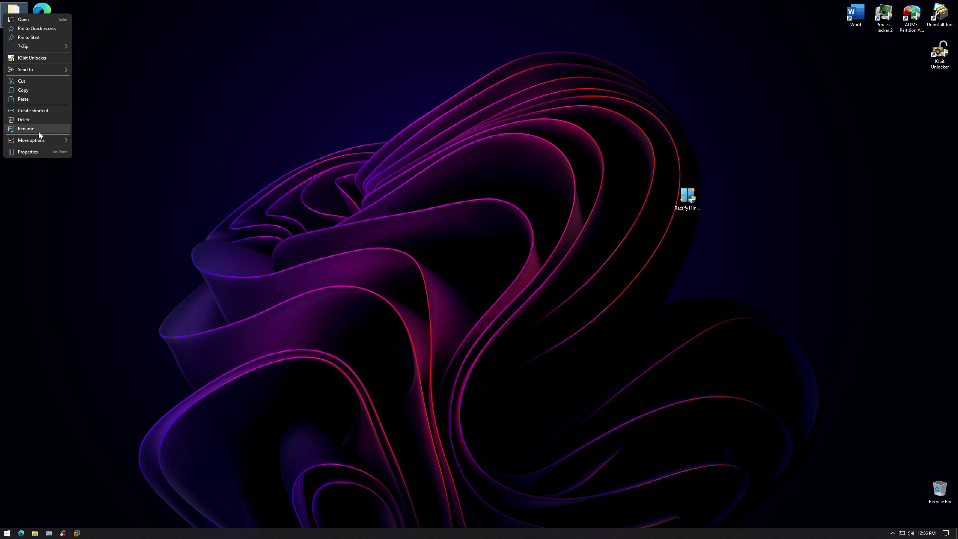
pyautogui.click(40, 151)
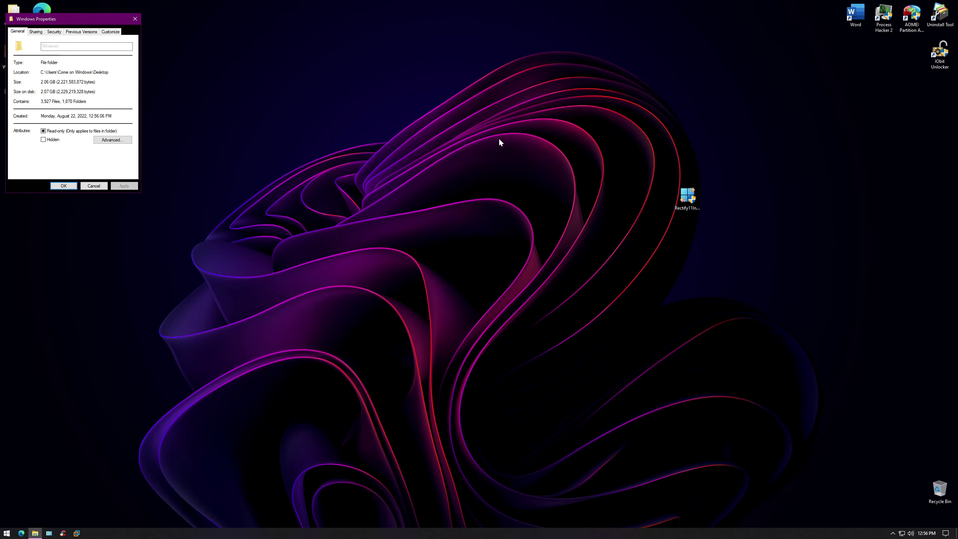
pyautogui.click(134, 18)
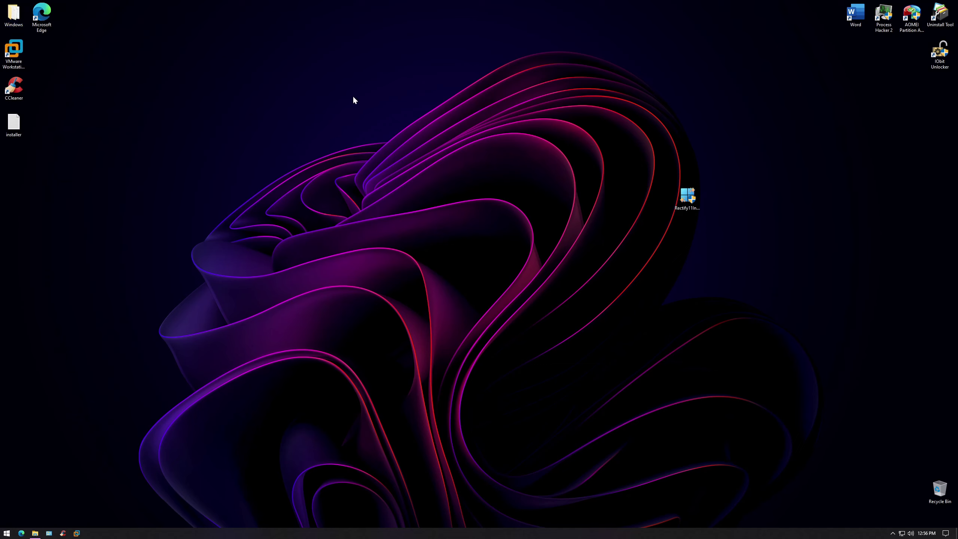
# Permanently delete the copied Windows folder from the desktop, including its system file bootstat.dat.
pyautogui.hotkey('shift', 'Delete')
pyautogui.press('Return')
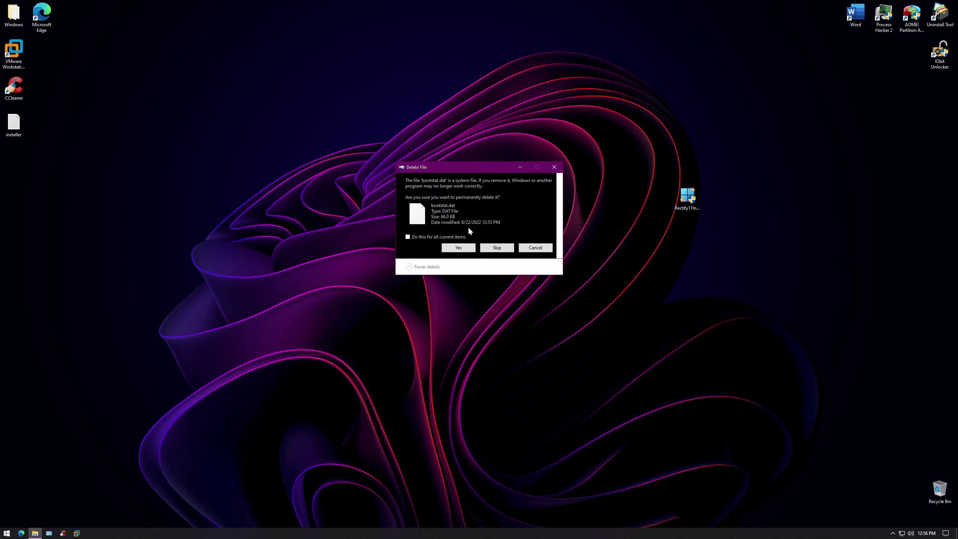
pyautogui.click(458, 248)
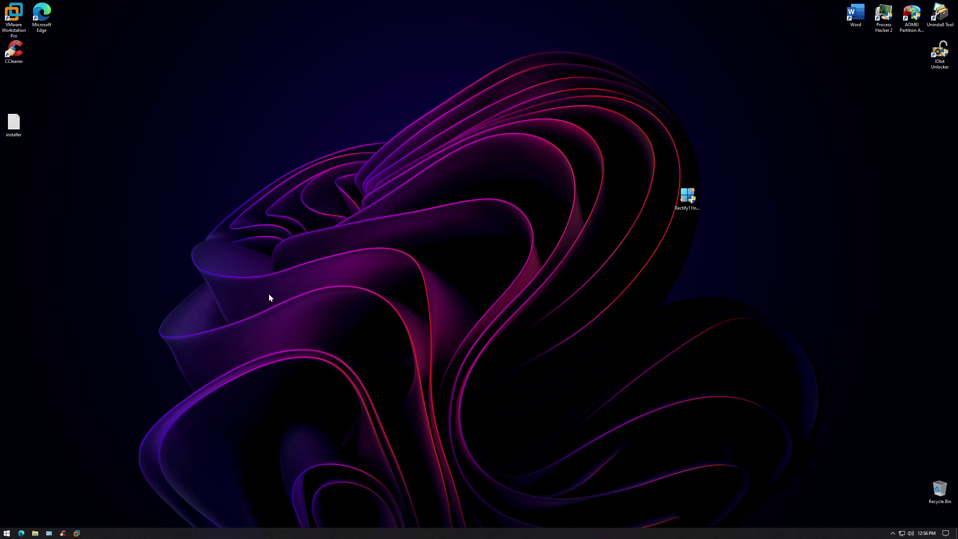
# Look through the Start menu's app list and open Windows Settings.
pyautogui.click(7, 533)
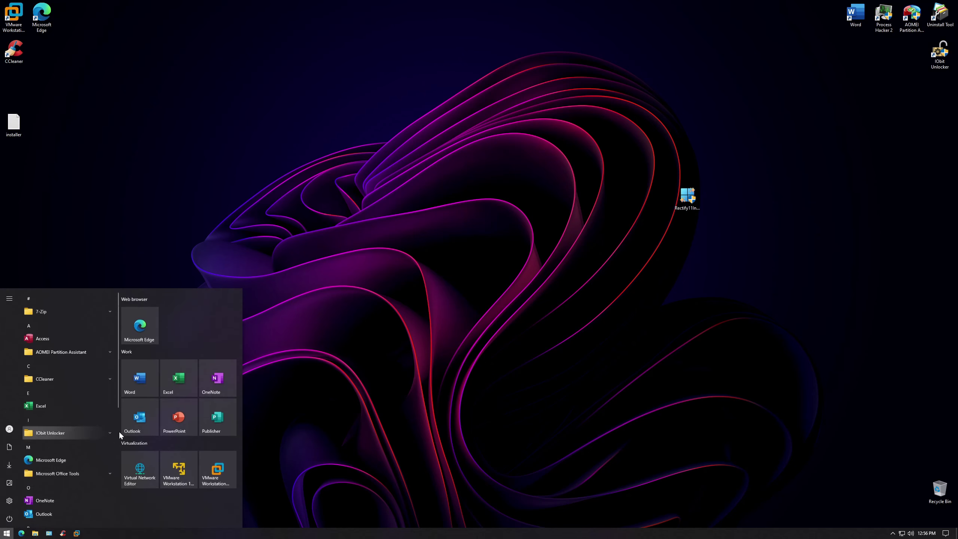
pyautogui.scroll(-5, 60, 371)
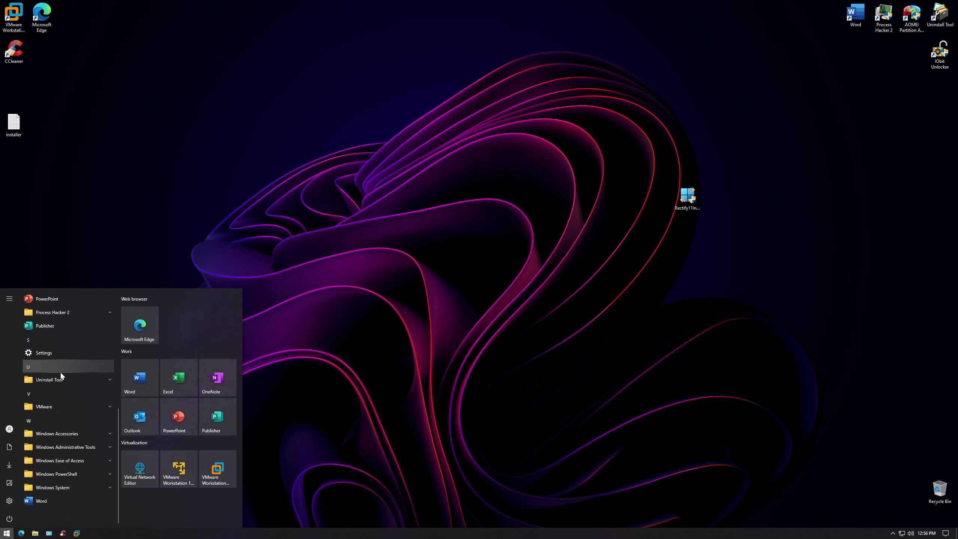
pyautogui.click(9, 500)
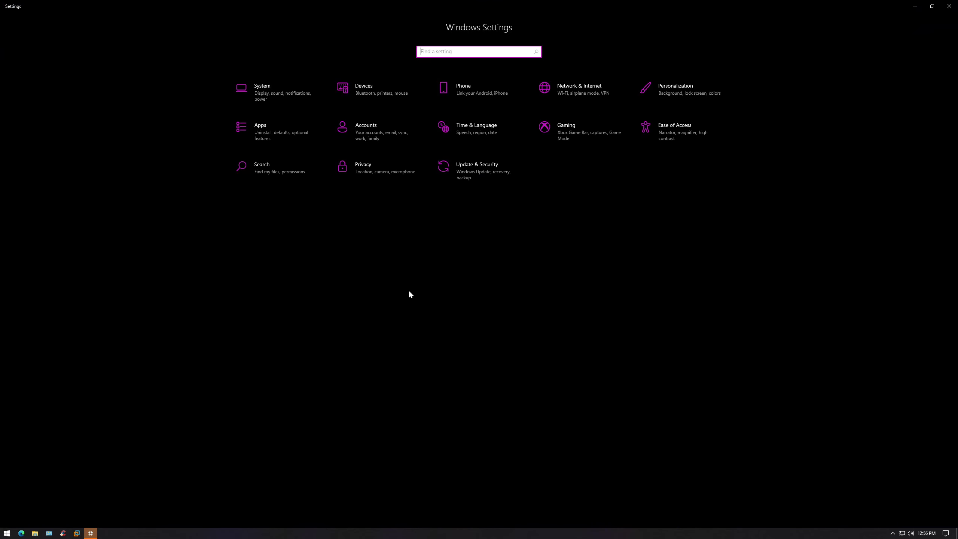
# View the Update & Security settings, return to the Settings home page and open the System display settings.
pyautogui.click(481, 189)
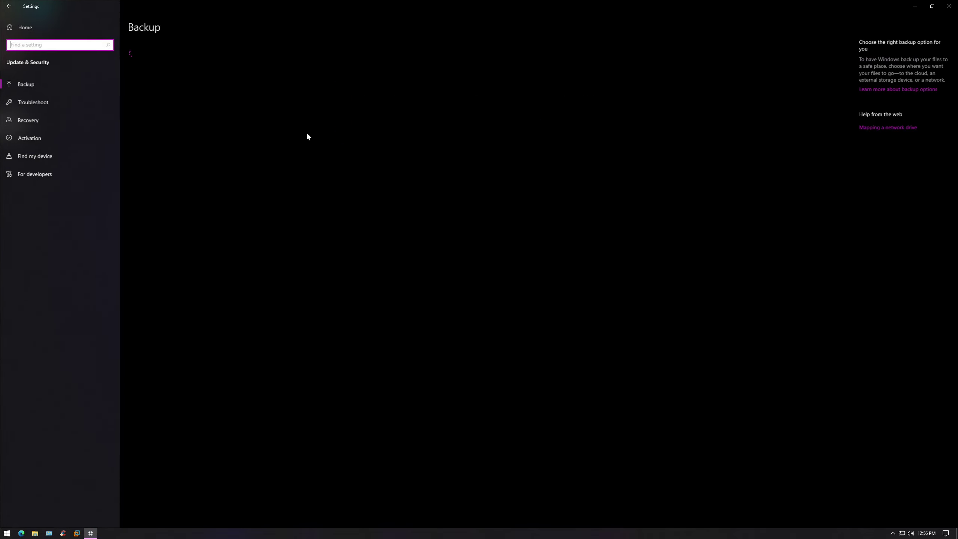
pyautogui.click(64, 30)
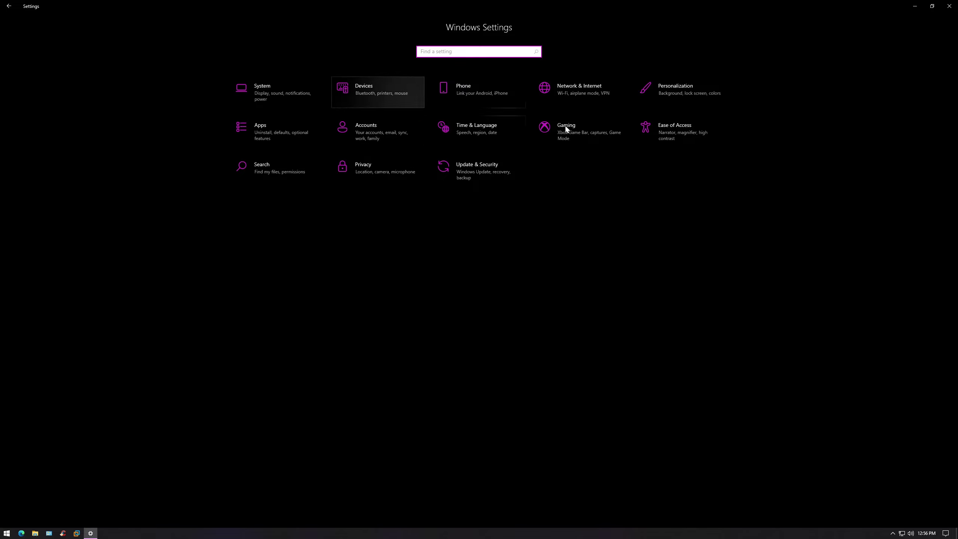
pyautogui.click(290, 91)
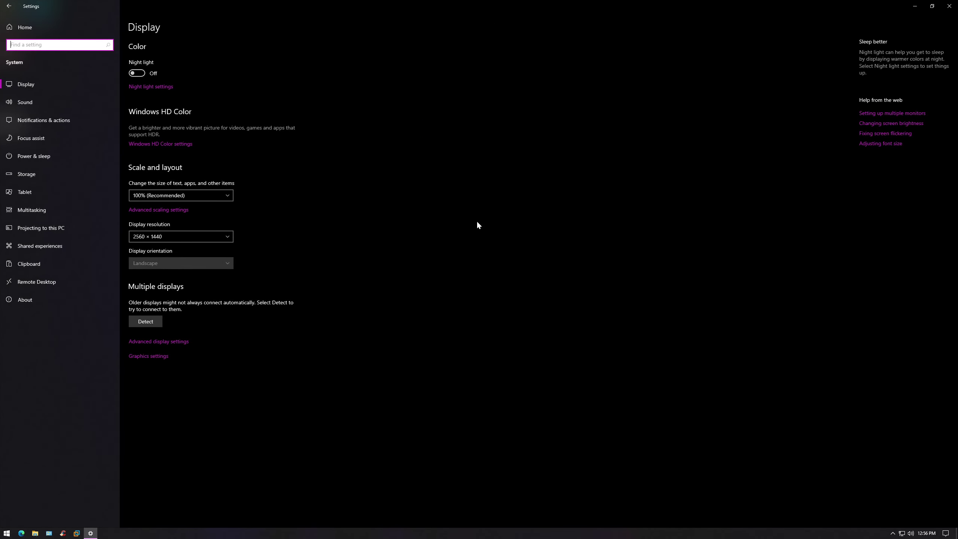
# Look through the System settings pages from Sound, Focus assist and Storage down to Remote Desktop and About.
pyautogui.click(93, 107)
pyautogui.click(60, 141)
pyautogui.click(55, 161)
pyautogui.click(53, 174)
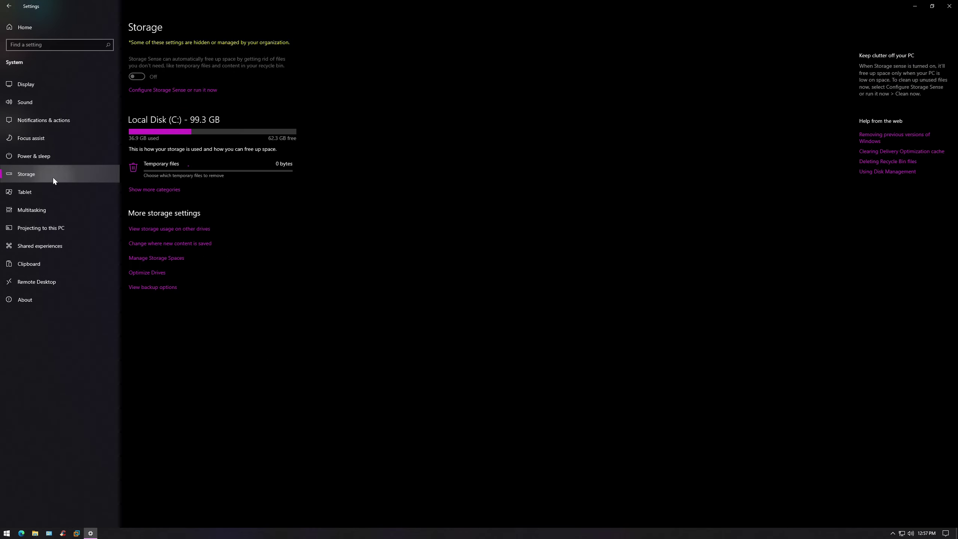
pyautogui.click(55, 192)
pyautogui.click(58, 211)
pyautogui.click(61, 228)
pyautogui.click(62, 244)
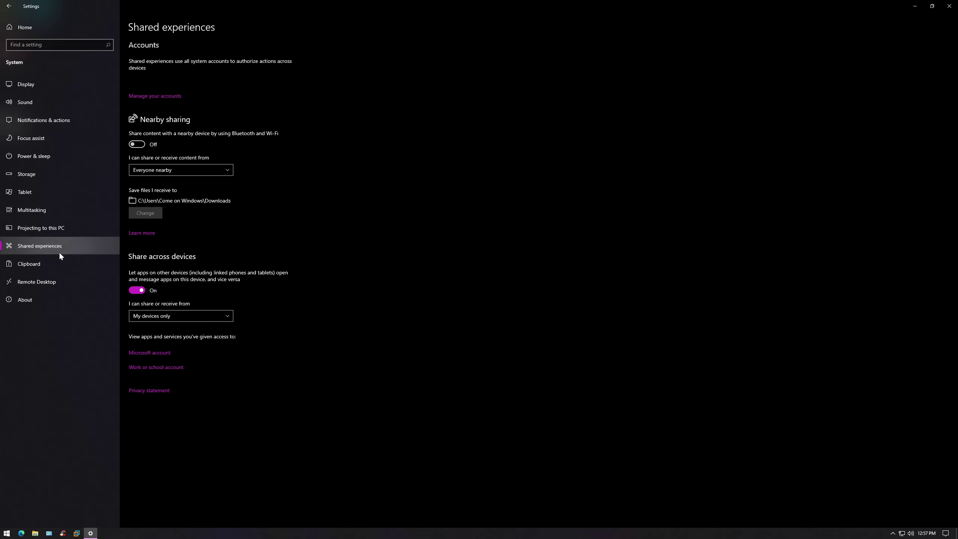
pyautogui.click(57, 267)
pyautogui.click(54, 282)
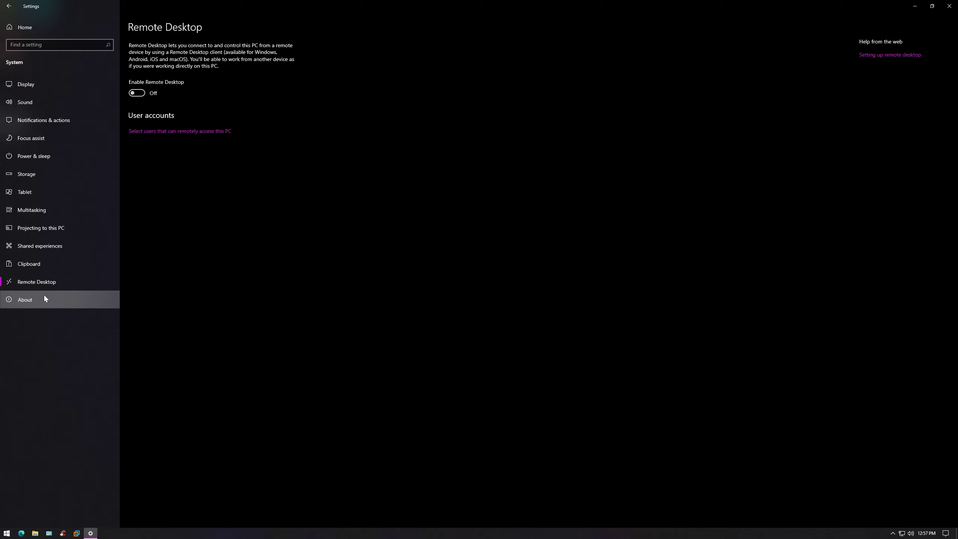
pyautogui.click(44, 299)
# View the Gaming and Ease of Access settings from the Settings home page, and close Settings.
pyautogui.click(56, 27)
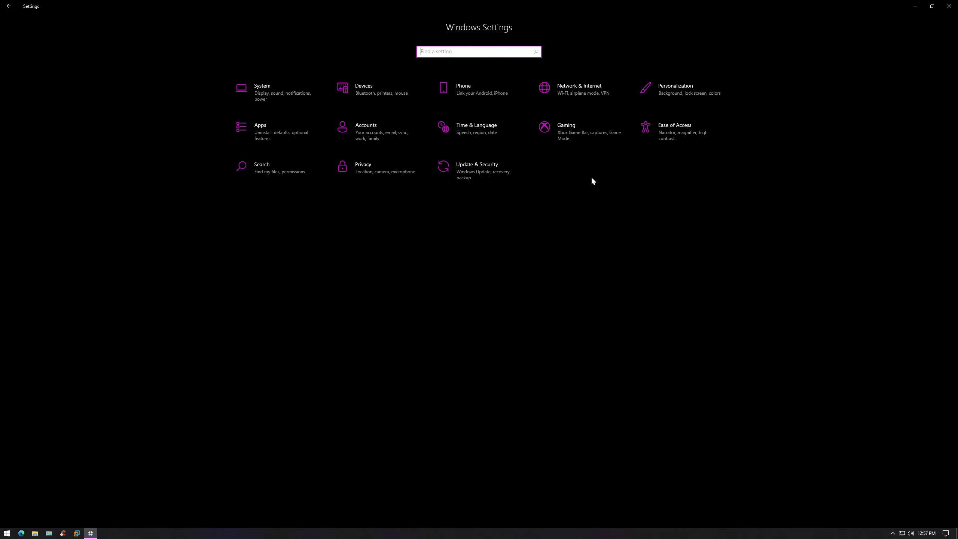
pyautogui.click(558, 135)
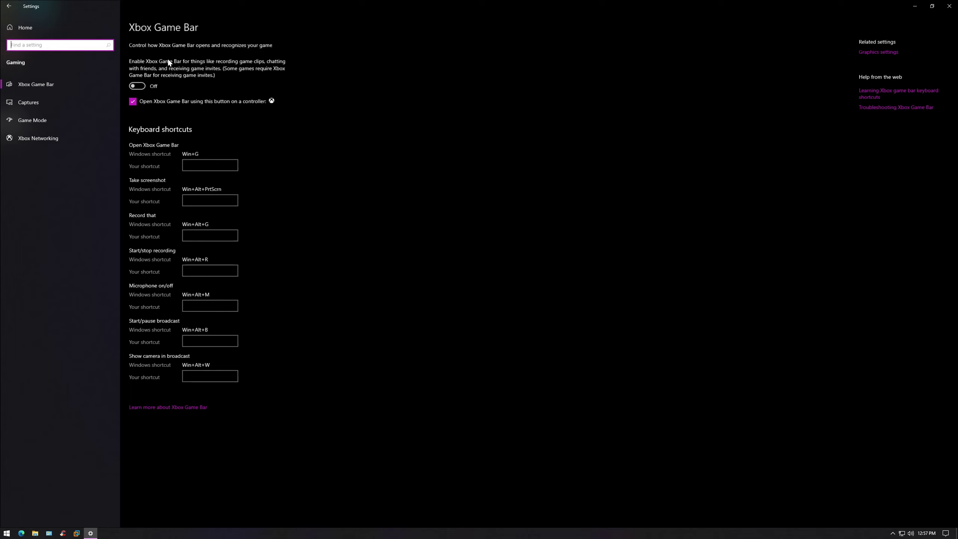
pyautogui.click(51, 27)
pyautogui.click(724, 142)
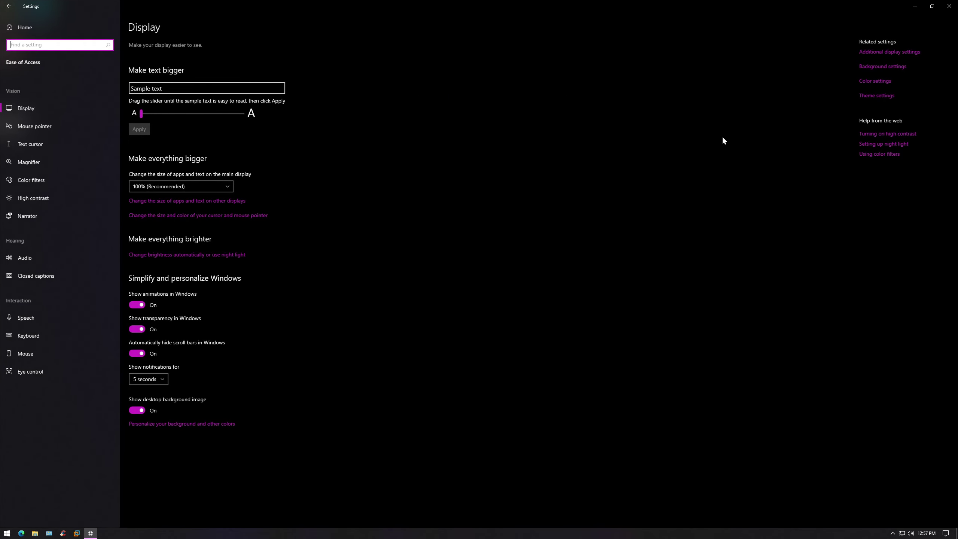
pyautogui.click(949, 6)
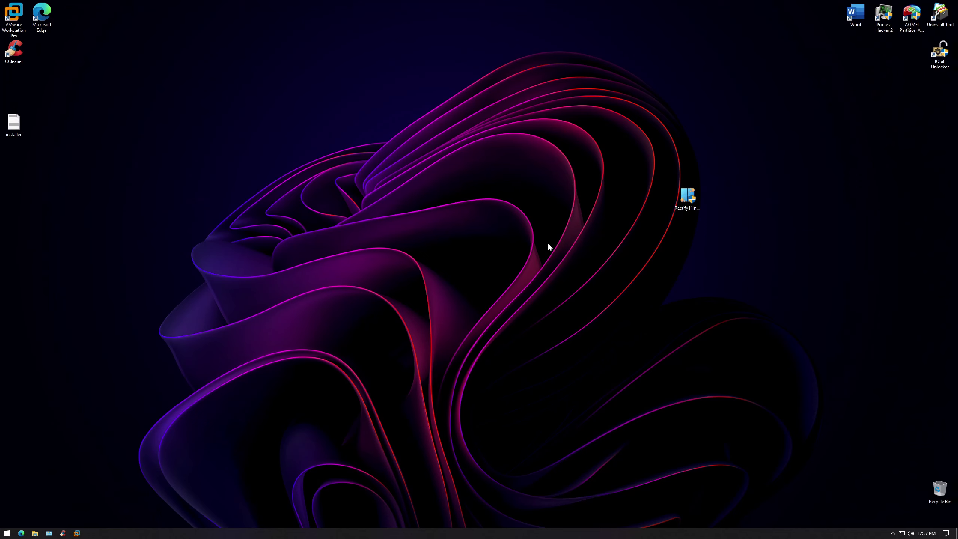
# Launch Registry Editor with the regedit command and allow it to make changes to the device.
pyautogui.press('super+r')
pyautogui.write('r')
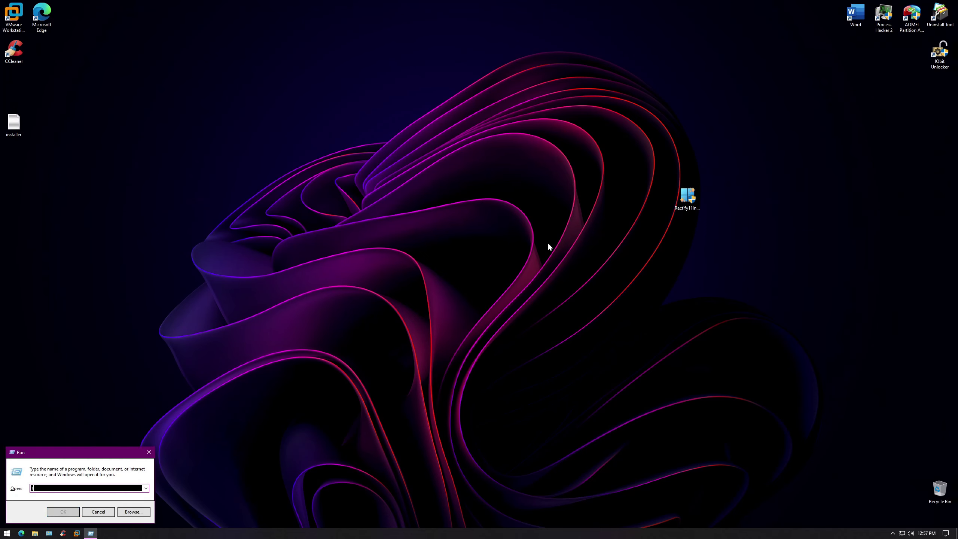
pyautogui.write('egedit')
pyautogui.press('Return')
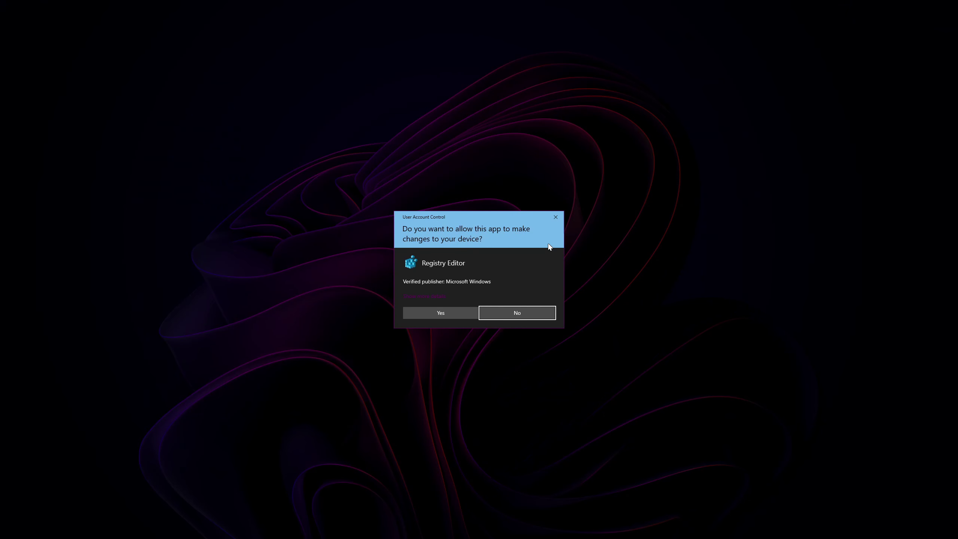
pyautogui.hotkey('alt', 'y')
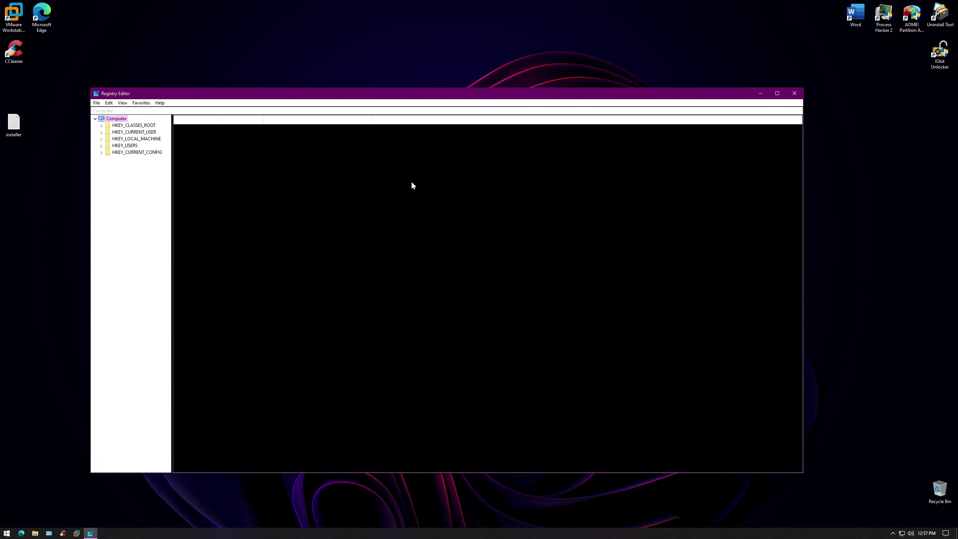
# Examine the 7-Zip and Microsoft\DevDiv keys under HKEY_LOCAL_MACHINE\SOFTWARE, and close Registry Editor.
pyautogui.click(101, 139)
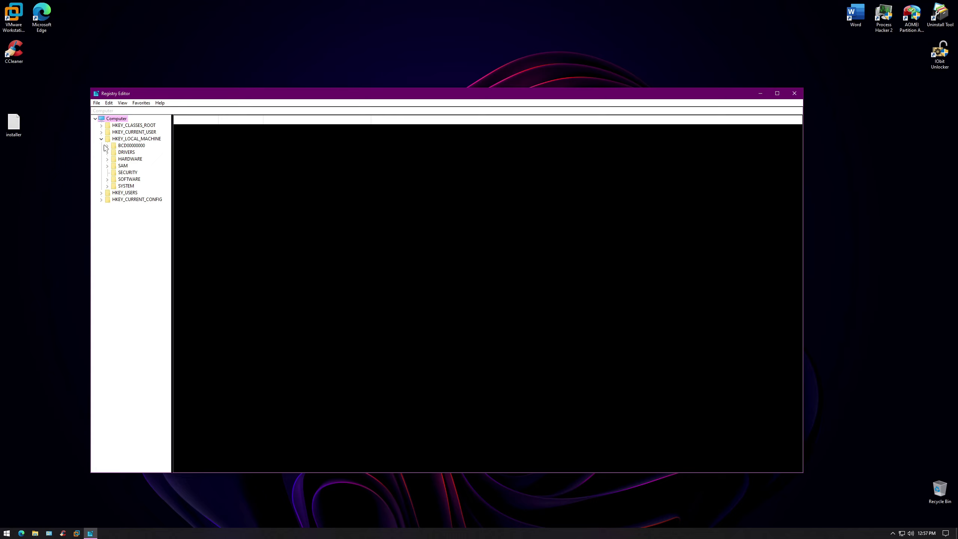
pyautogui.click(108, 179)
pyautogui.click(130, 186)
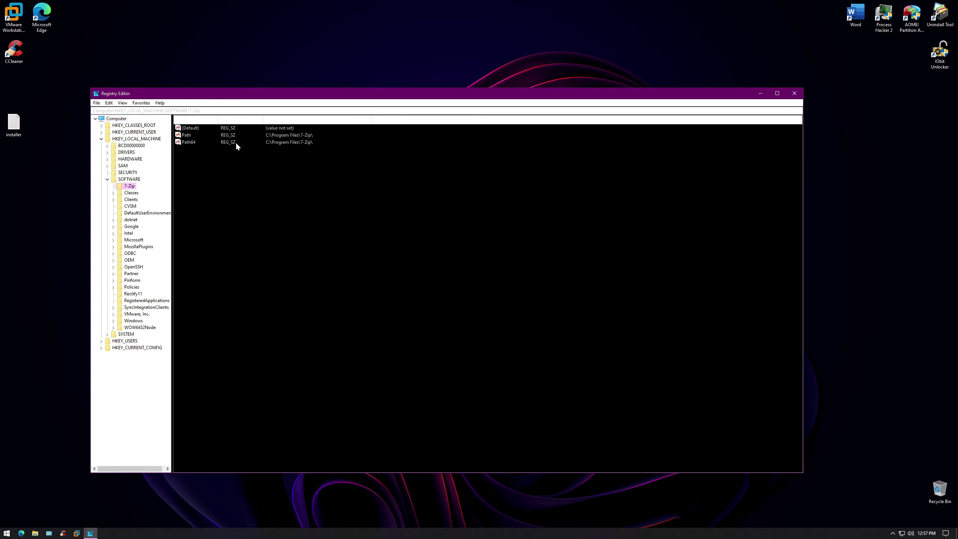
pyautogui.click(113, 240)
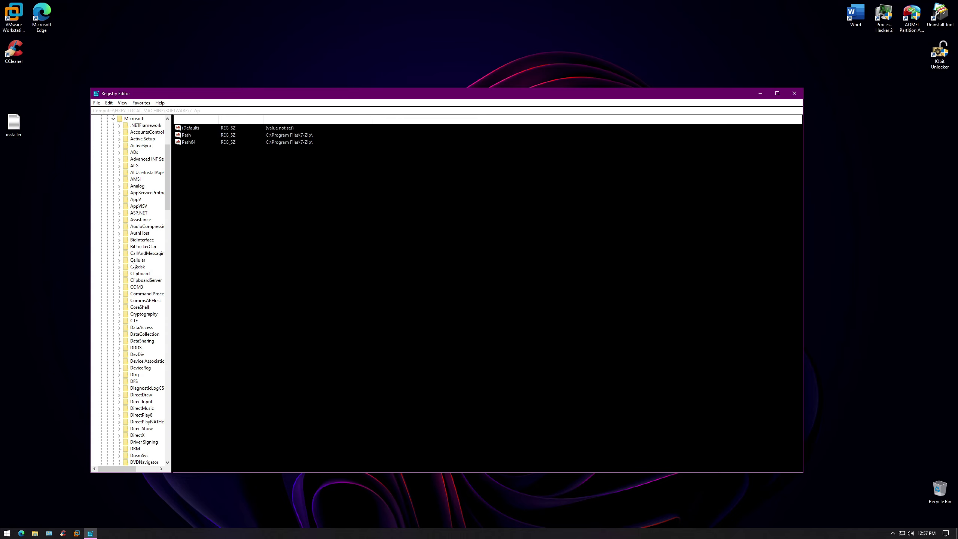
pyautogui.click(137, 355)
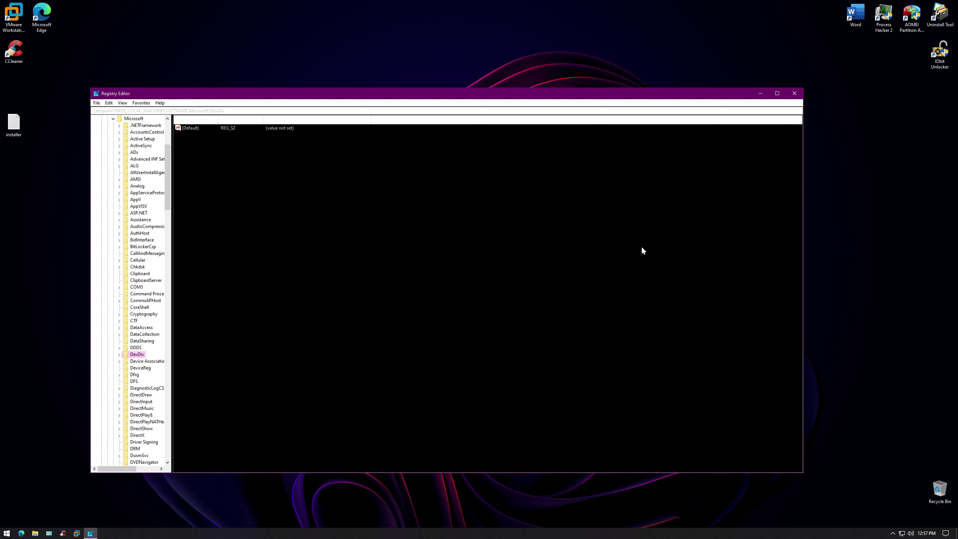
pyautogui.click(789, 93)
# Search Windows for services and run the Services app as administrator.
pyautogui.press('super')
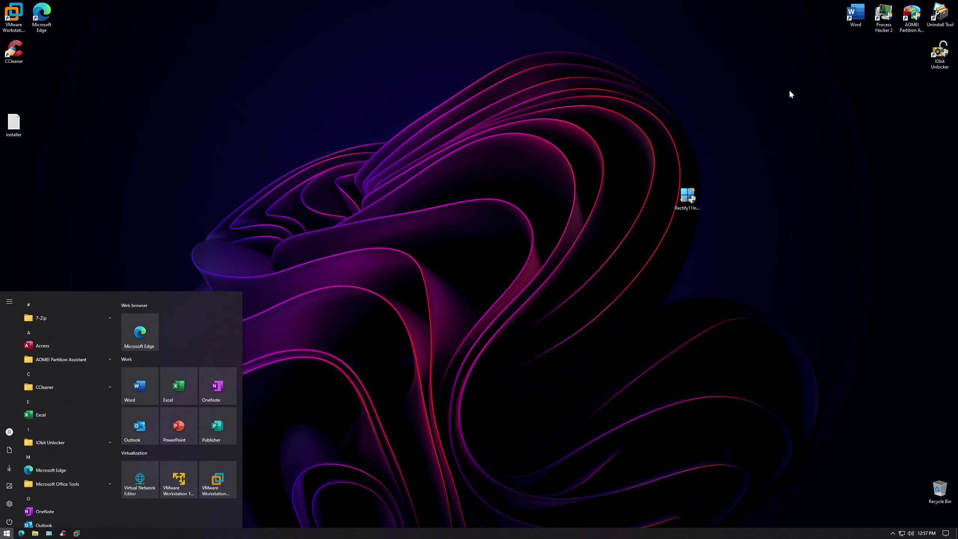
pyautogui.write('servic')
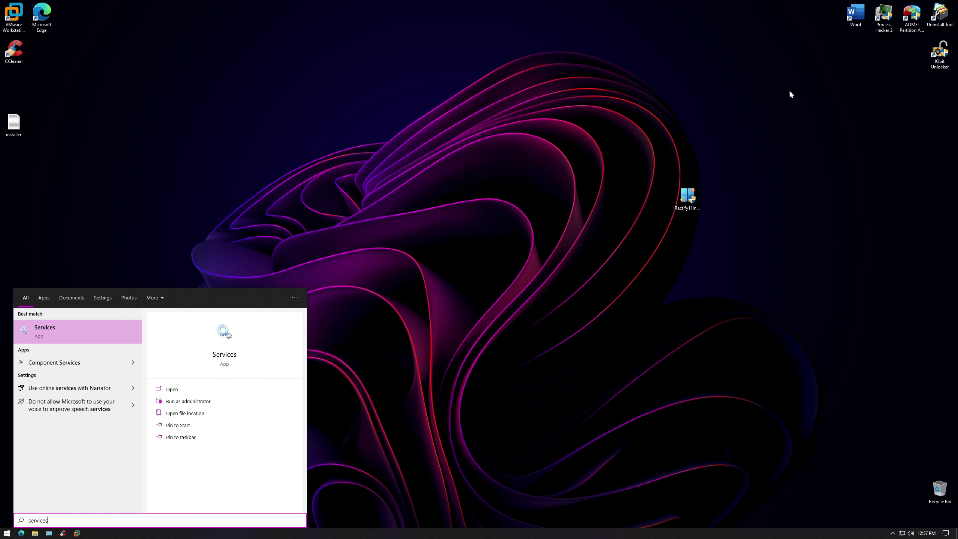
pyautogui.write('es')
pyautogui.click(196, 401)
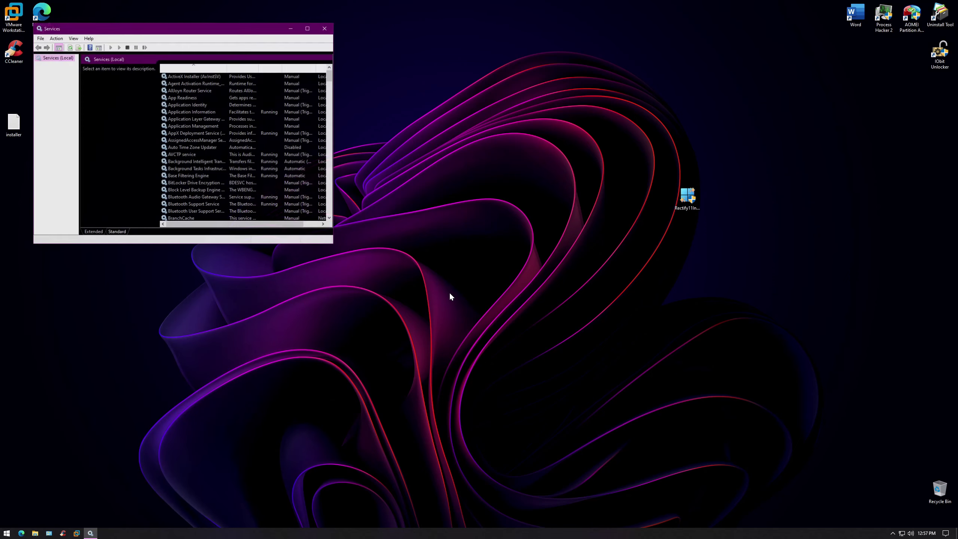
# Move the Services window closer to the middle of the desktop, look through the service list and close it.
pyautogui.moveTo(148, 32); pyautogui.dragTo(260, 79)
pyautogui.scroll(-20, 347, 172)
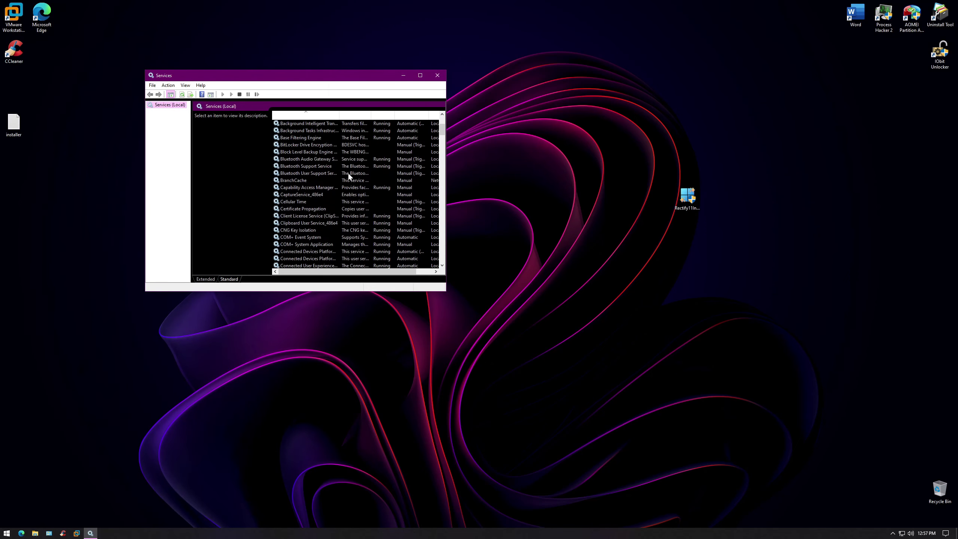
pyautogui.scroll(-20, 338, 203)
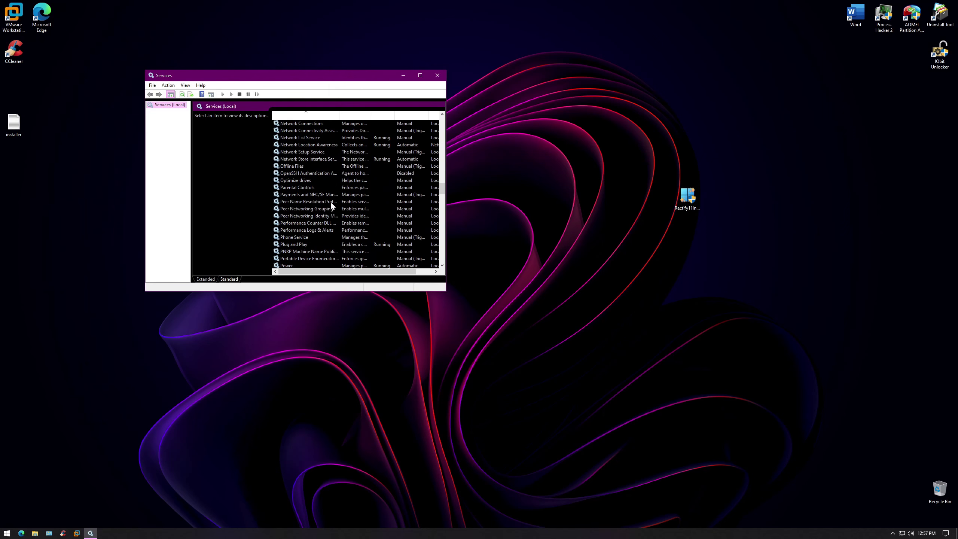
pyautogui.click(437, 75)
# Open System and Security in Control Panel and bring up the System Properties for remote access.
pyautogui.click(50, 532)
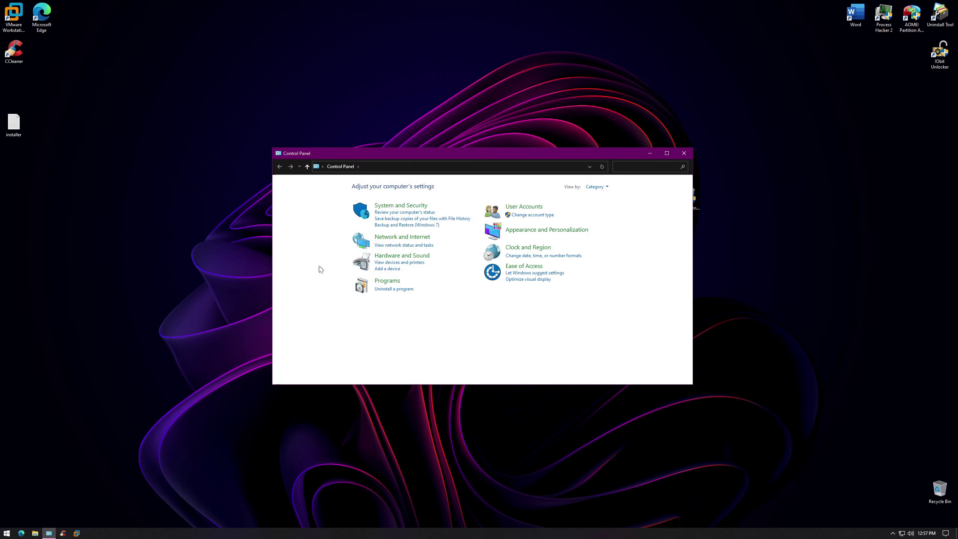
pyautogui.click(388, 208)
pyautogui.click(490, 234)
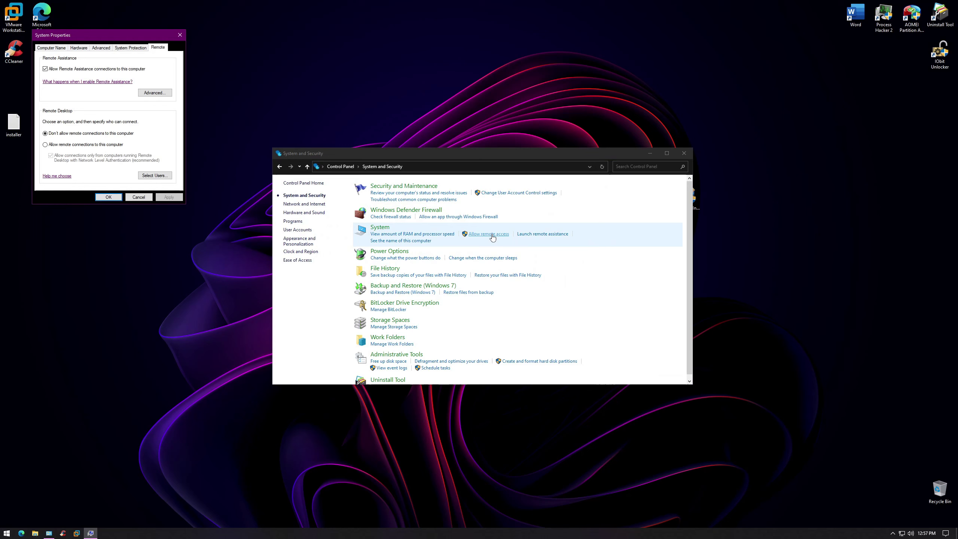
# View the System Protection and Advanced system properties, including the Startup and Recovery settings dialog.
pyautogui.click(131, 48)
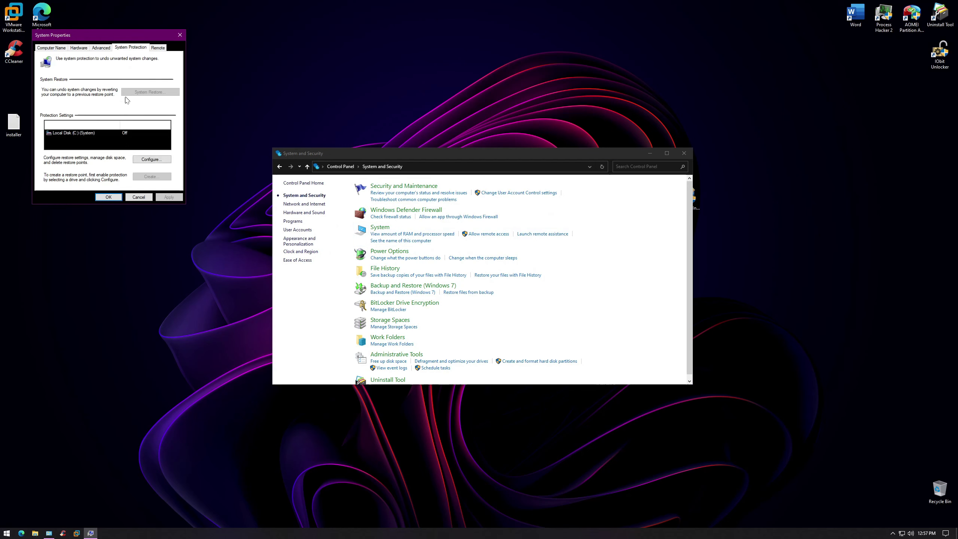
pyautogui.click(101, 48)
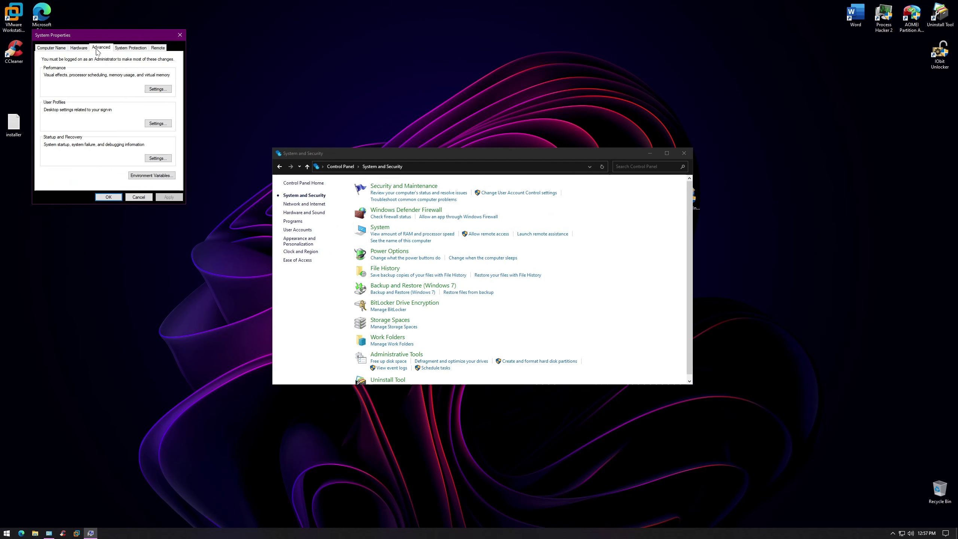
pyautogui.click(159, 159)
pyautogui.click(210, 59)
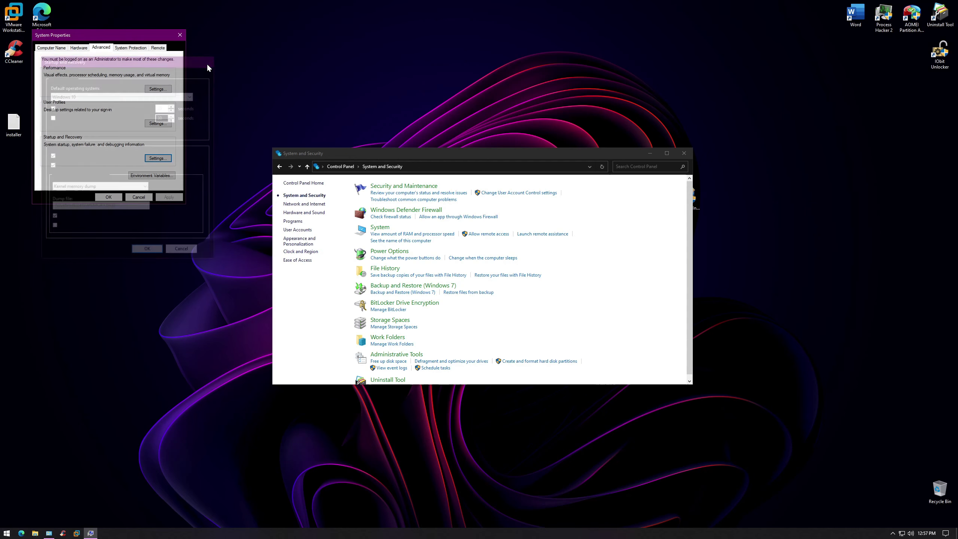
pyautogui.click(157, 158)
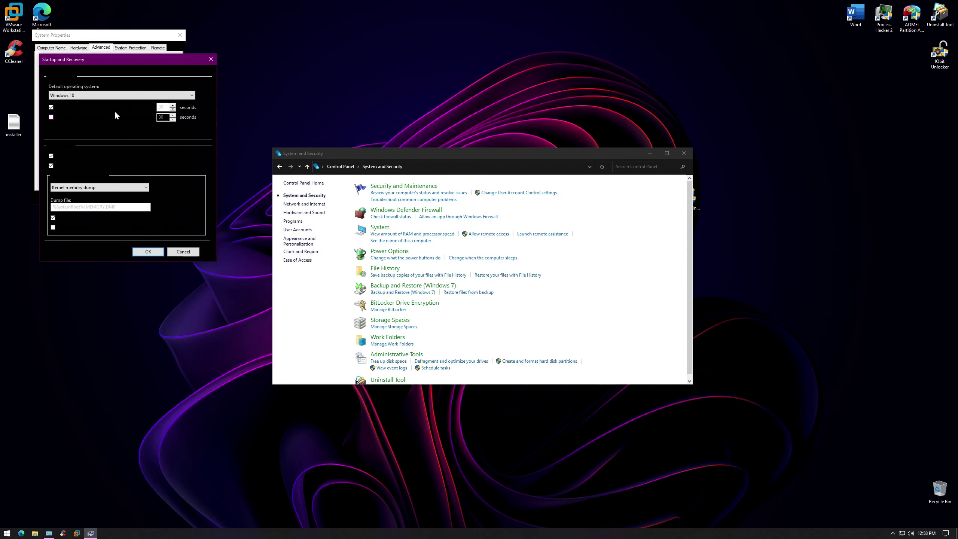
pyautogui.click(214, 59)
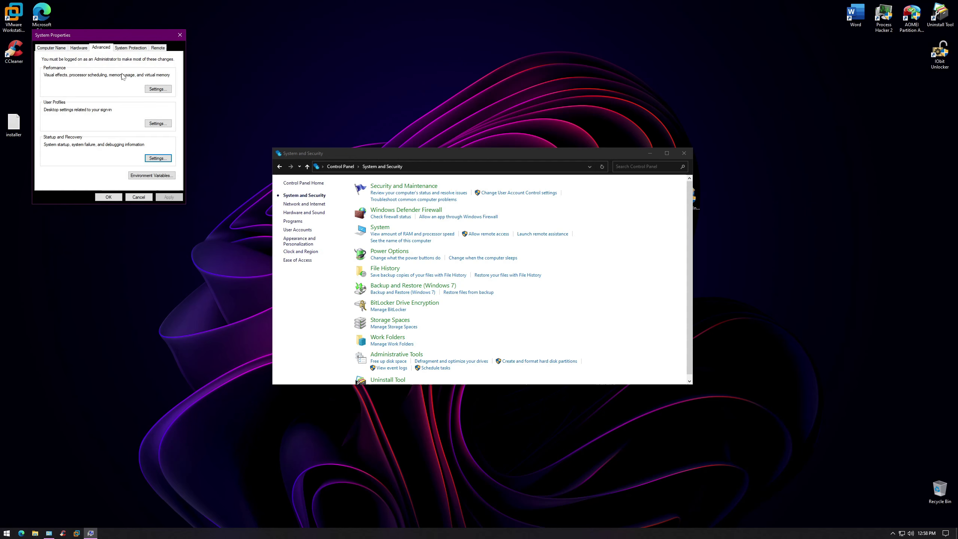
# View the Computer Name properties, and close System Properties and Control Panel.
pyautogui.click(51, 48)
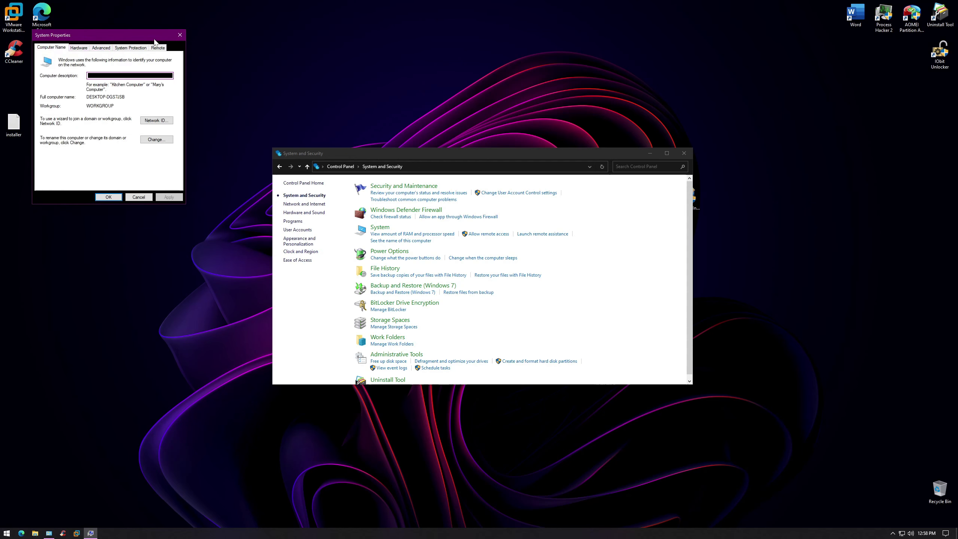
pyautogui.click(179, 35)
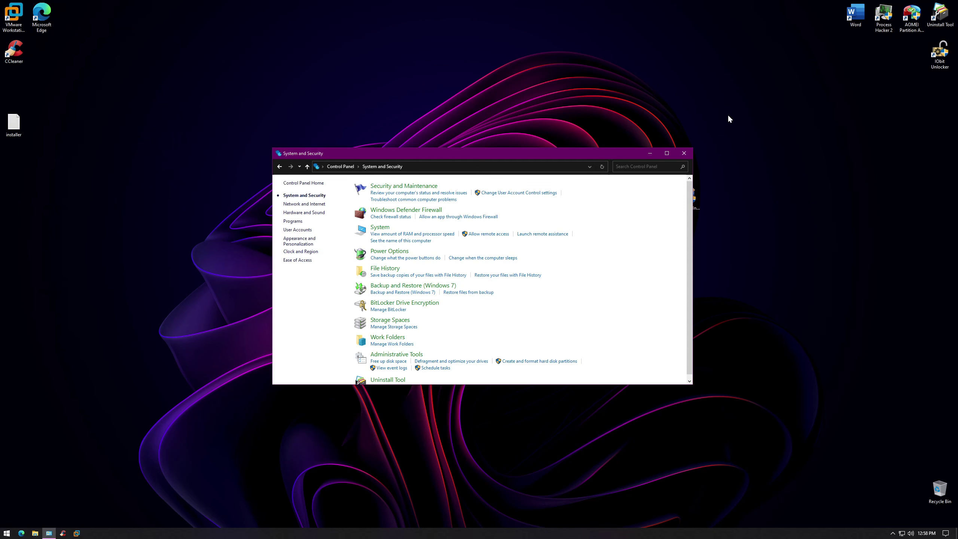
pyautogui.click(683, 153)
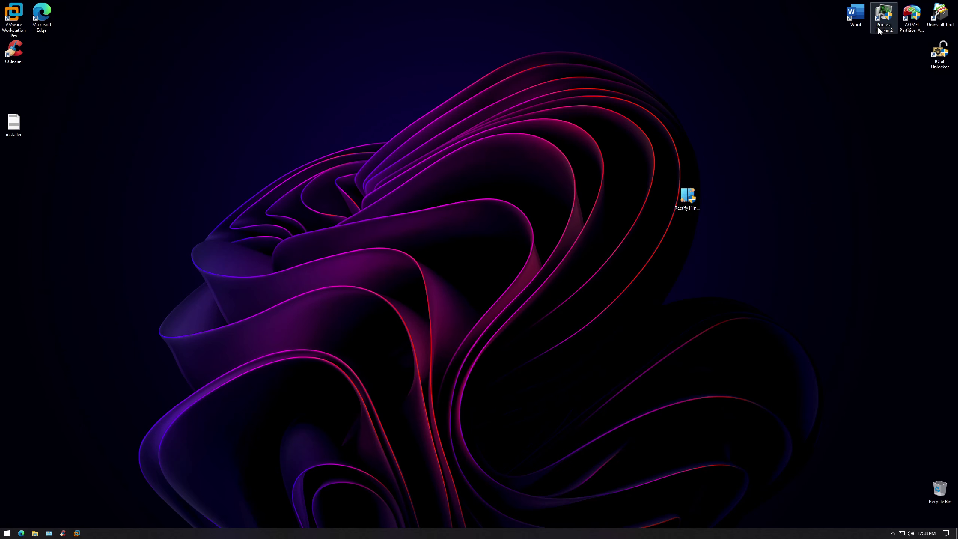
# Launch Process Hacker 2 with permission to make changes, view its Run As dialog and close the program.
pyautogui.doubleClick(883, 16)
pyautogui.click(452, 313)
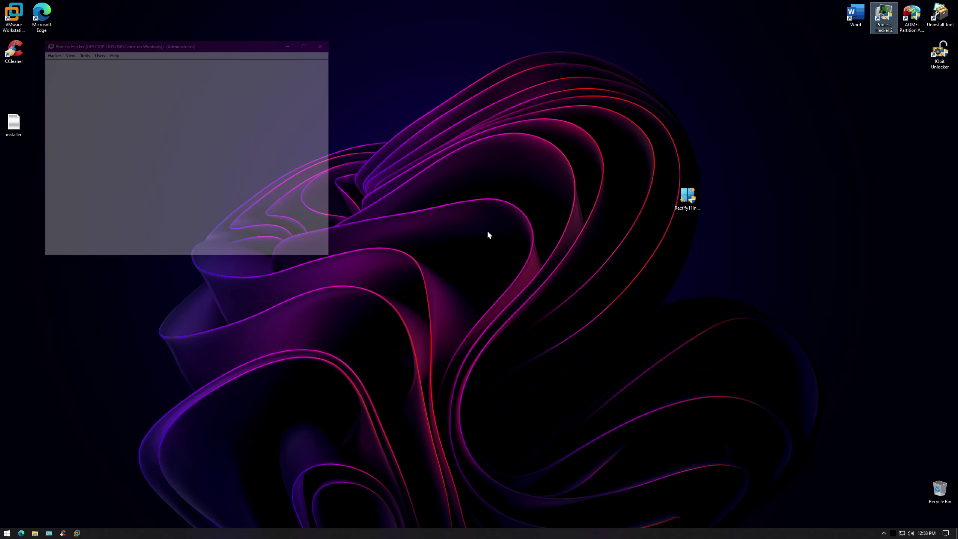
pyautogui.click(50, 52)
pyautogui.click(68, 84)
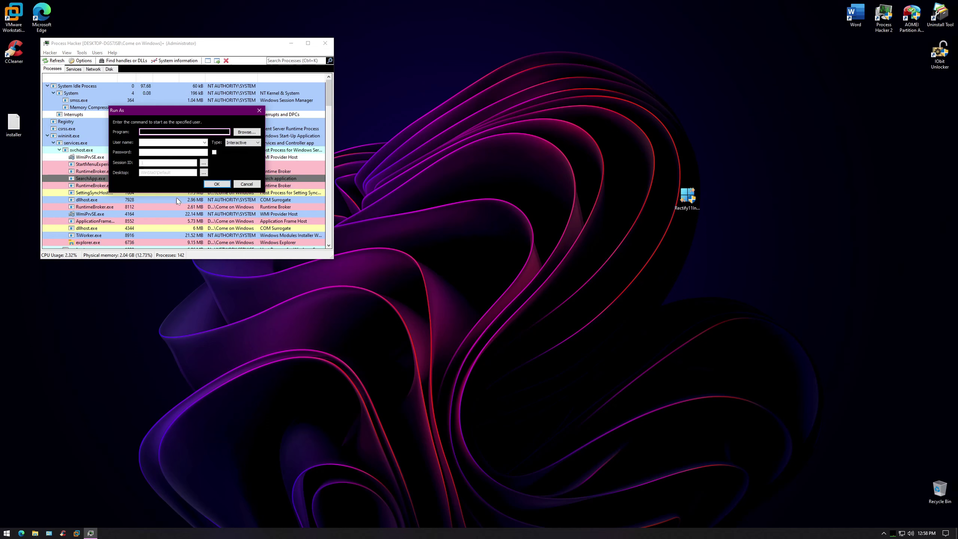
pyautogui.click(259, 110)
pyautogui.click(324, 43)
# Open Uninstall Tool from the desktop to view its list of installed programs, and close it.
pyautogui.doubleClick(939, 15)
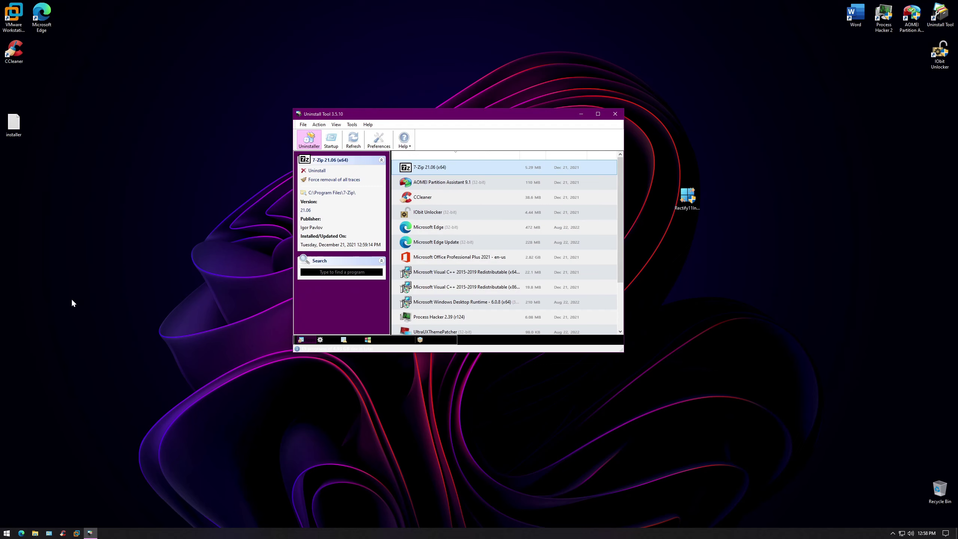
pyautogui.click(614, 114)
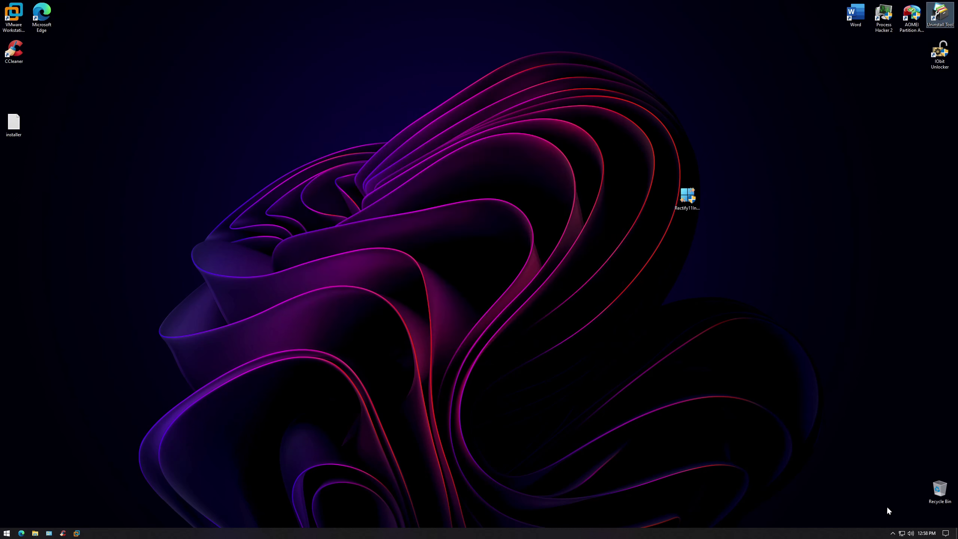
# View the taskbar's hidden notification icons and open the network connection flyout.
pyautogui.click(892, 533)
pyautogui.click(927, 460)
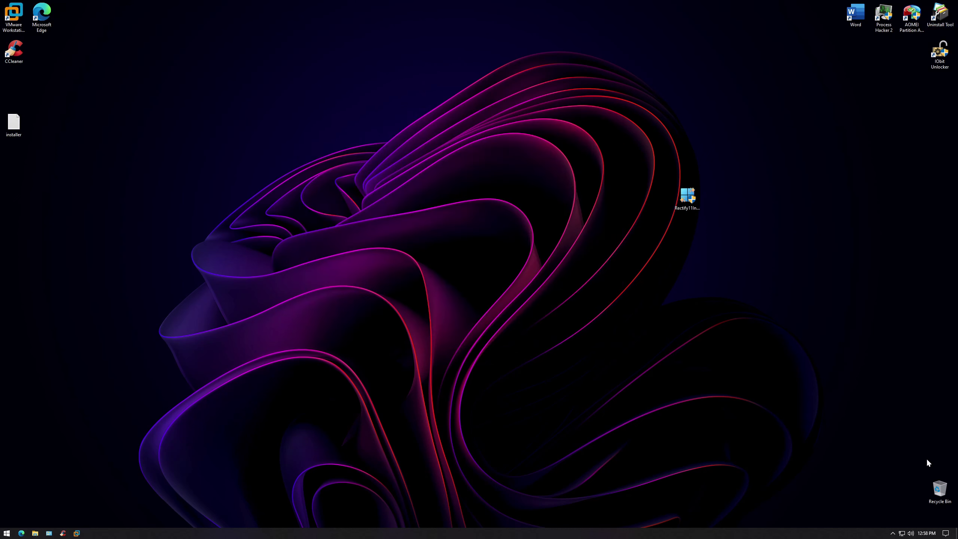
pyautogui.click(902, 532)
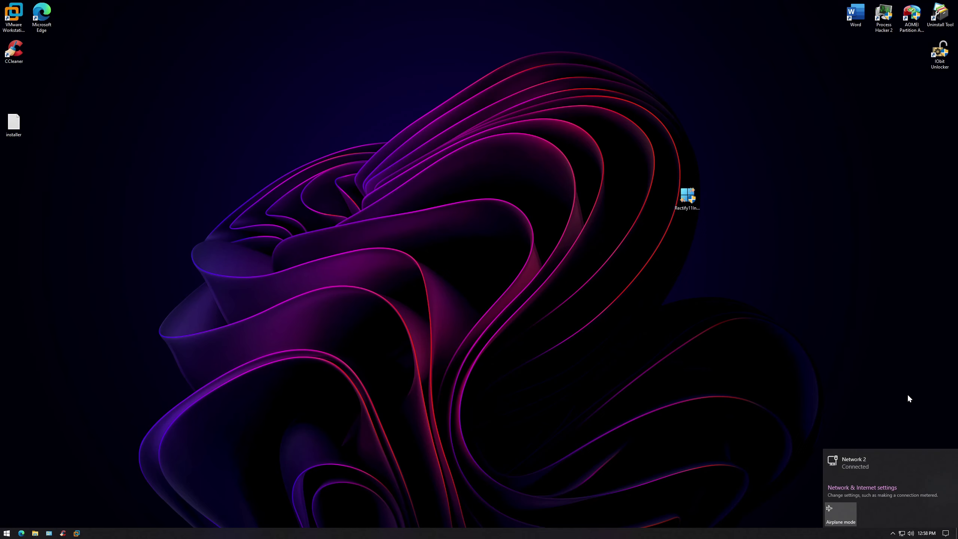
# Close the network flyout, view the clock and calendar flyout and the notification center, and close them.
pyautogui.click(876, 408)
pyautogui.click(926, 533)
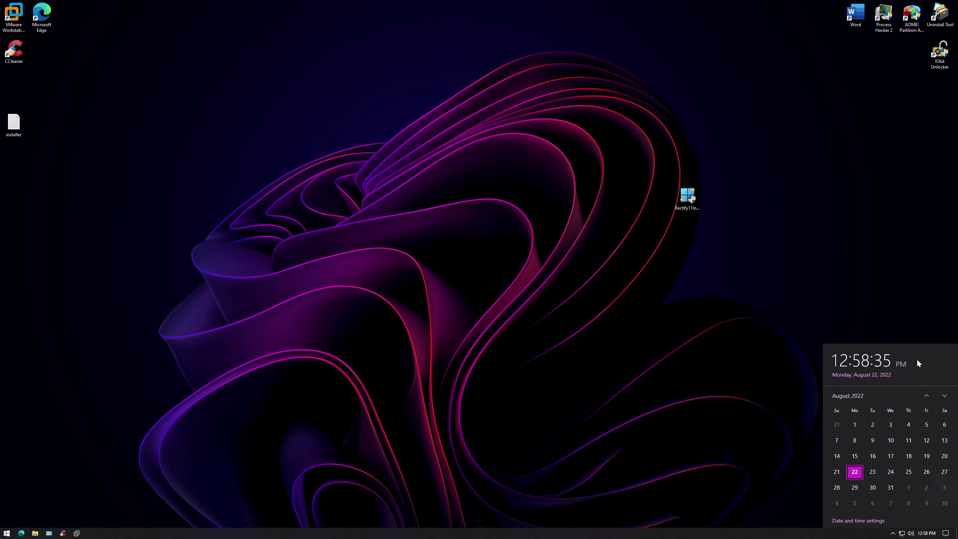
pyautogui.click(897, 290)
pyautogui.click(939, 533)
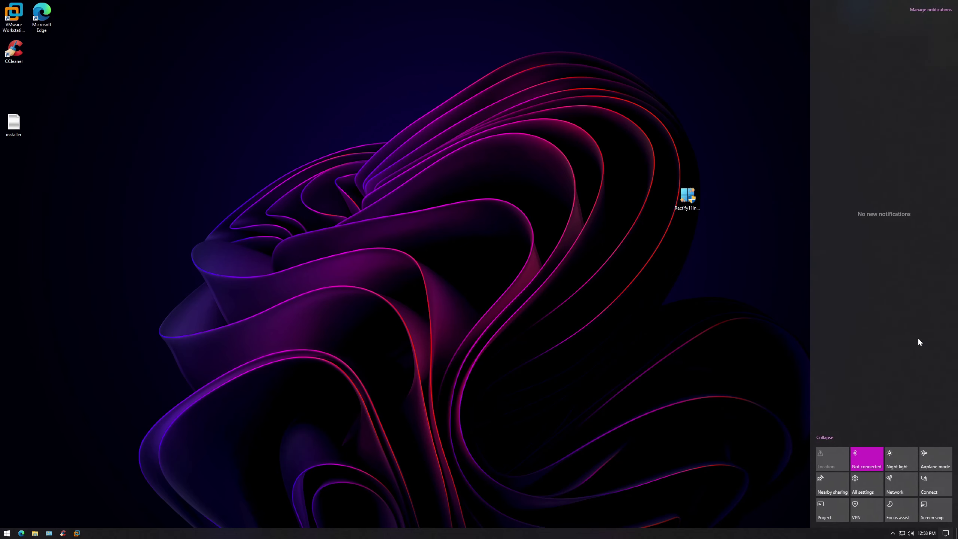
pyautogui.click(804, 308)
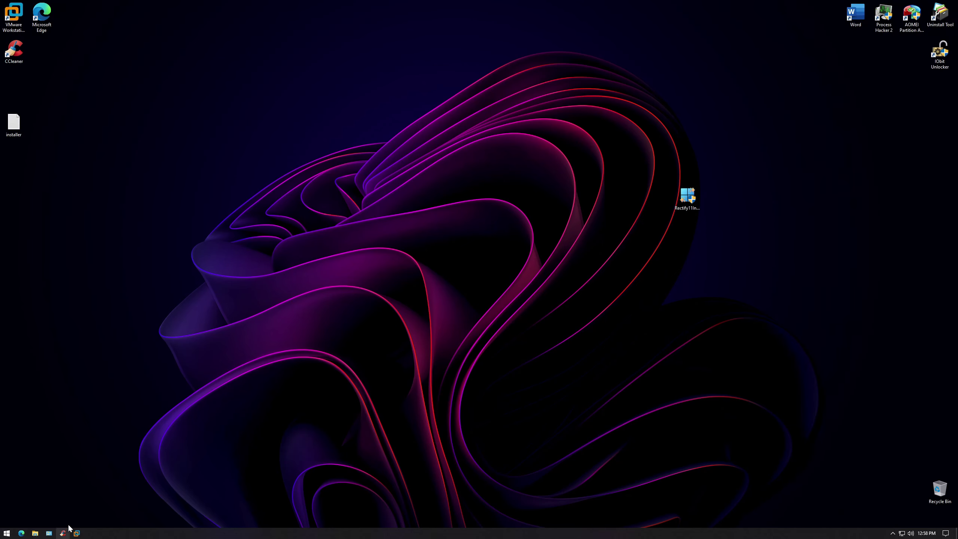
# Run winver to view the About Windows dialog, move it toward the middle of the desktop, and close it.
pyautogui.press('super+r')
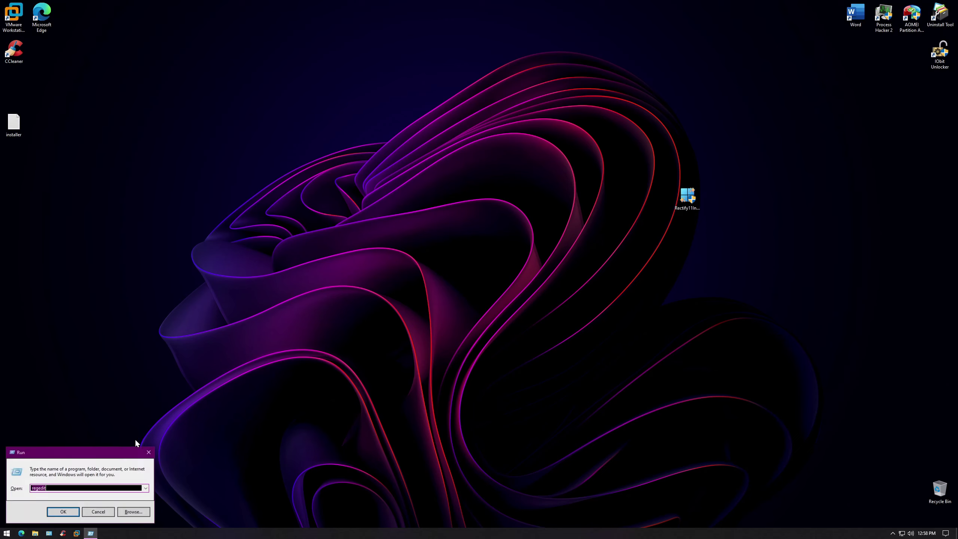
pyautogui.press('BackSpace')
pyautogui.write('win')
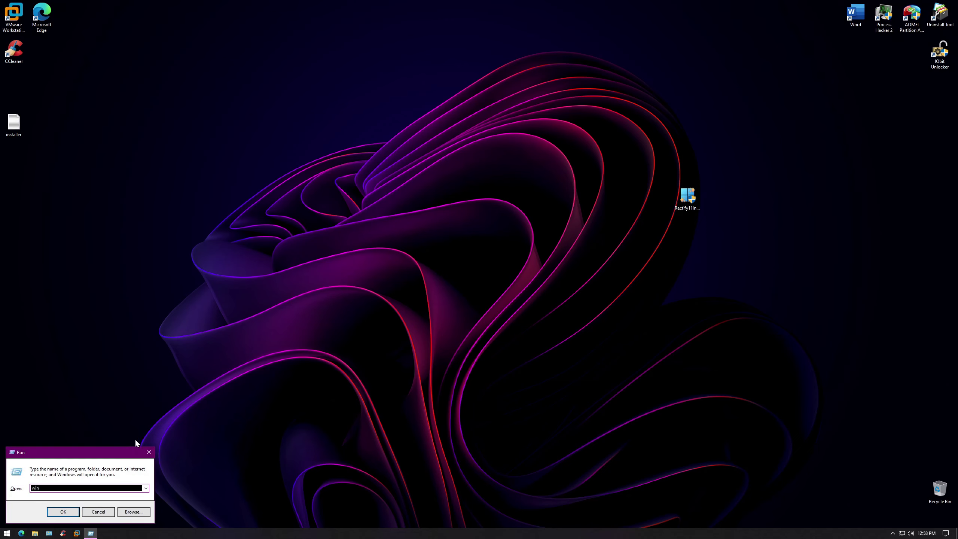
pyautogui.write('ver')
pyautogui.press('Return')
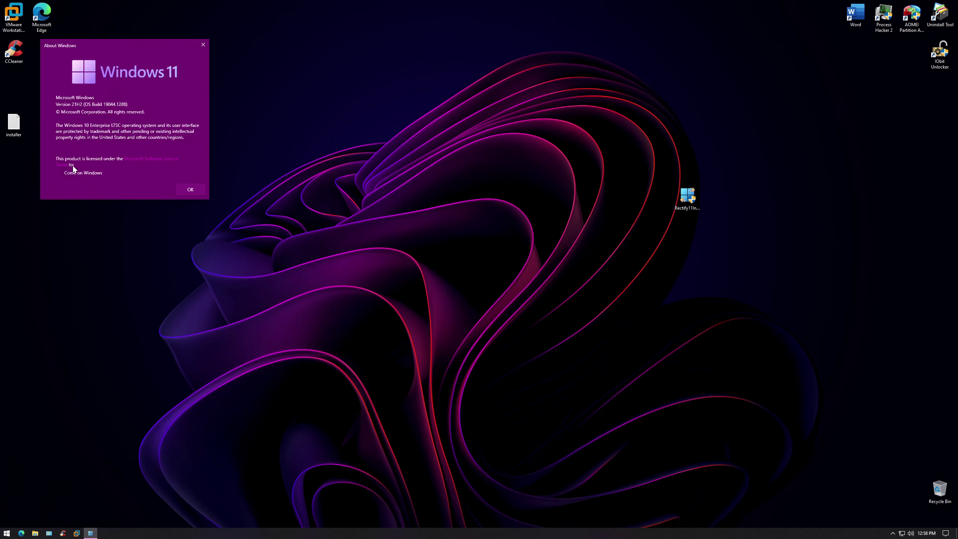
pyautogui.moveTo(80, 46); pyautogui.dragTo(396, 84)
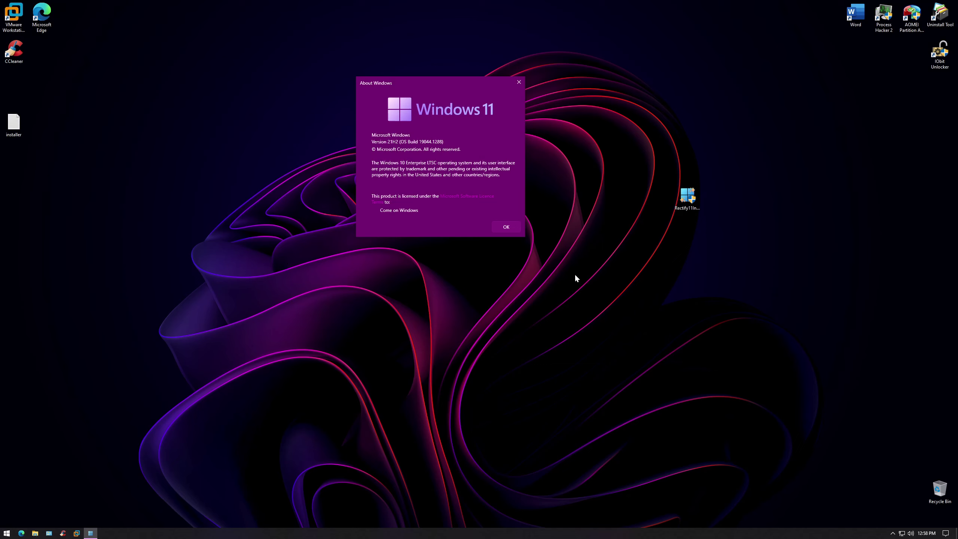
pyautogui.click(506, 226)
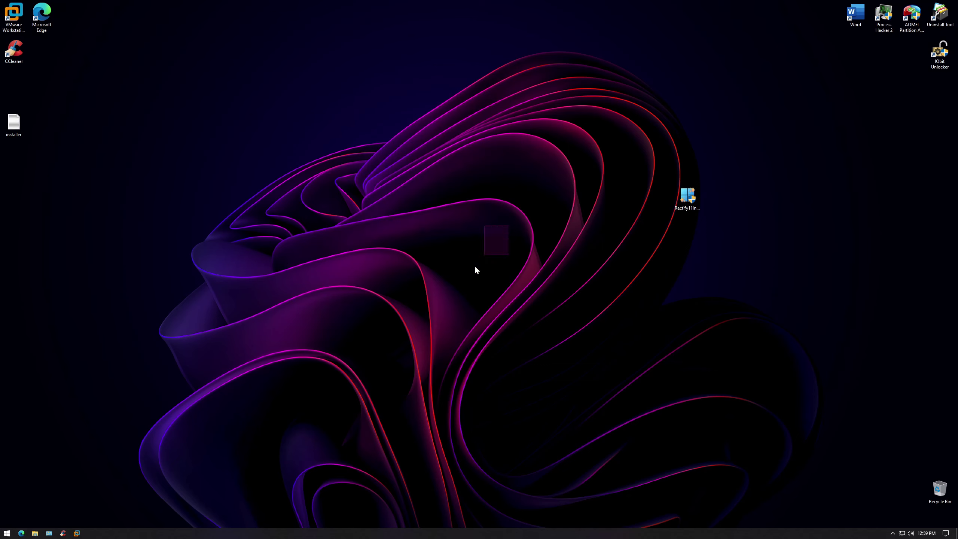